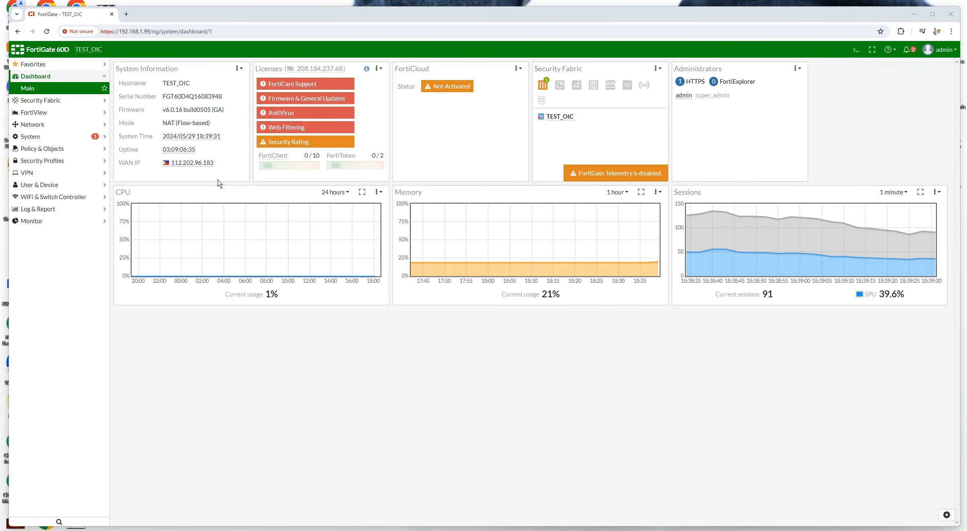
Look over the dashboard's system information, licenses and live CPU, memory and session charts
mouse_move(193, 163)
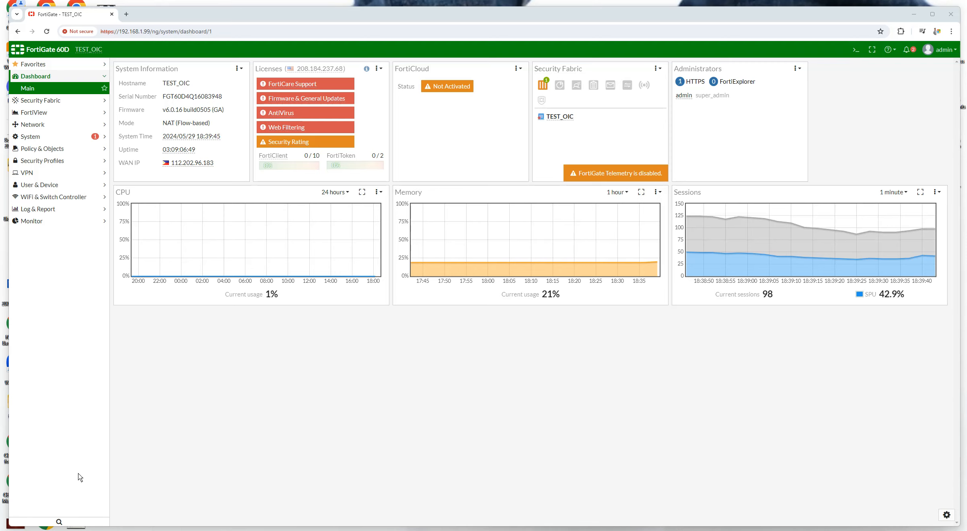
Review the interface list and wan1's details, then go to the IPv4 Policy list
click(28, 126)
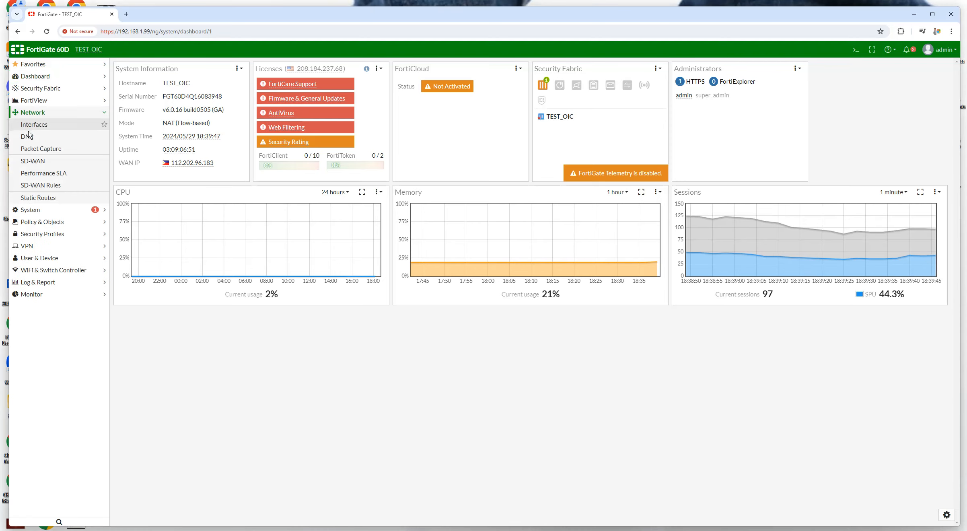
click(33, 126)
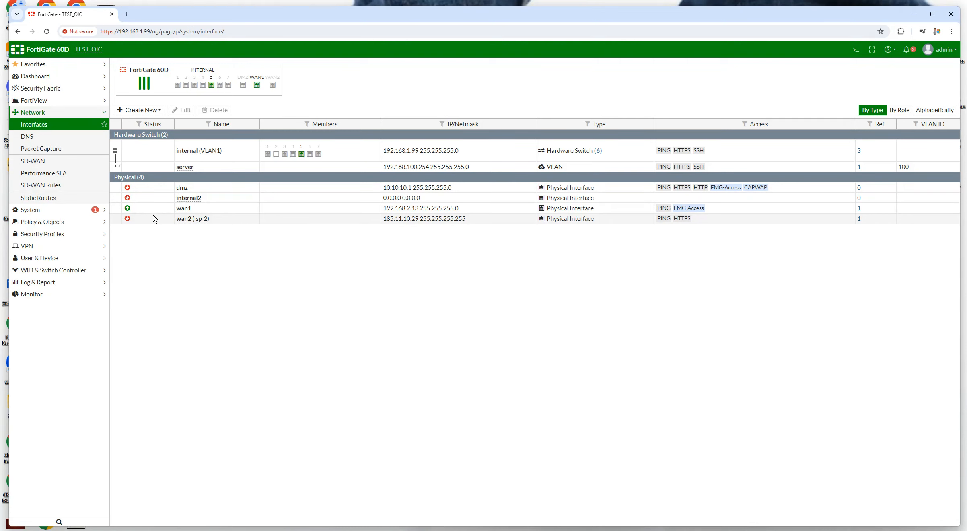
mouse_move(180, 212)
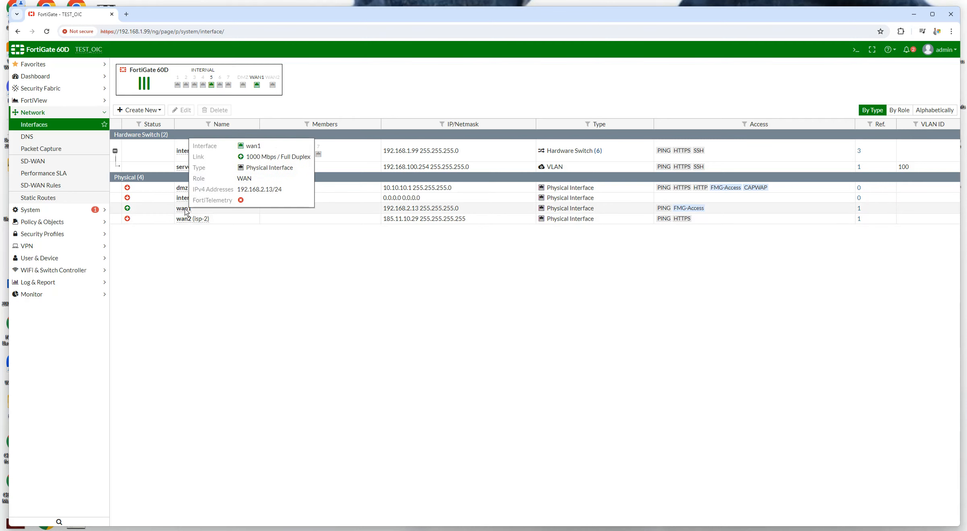
click(186, 212)
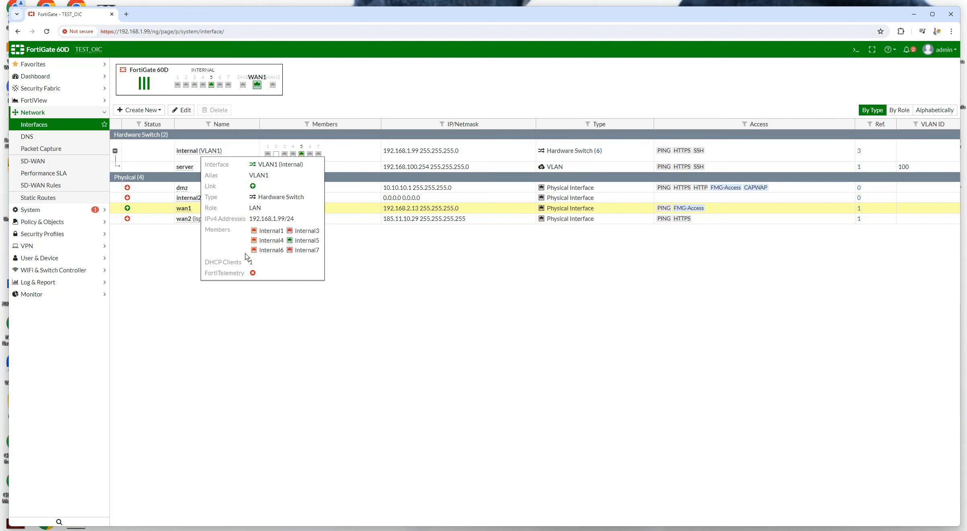
click(40, 223)
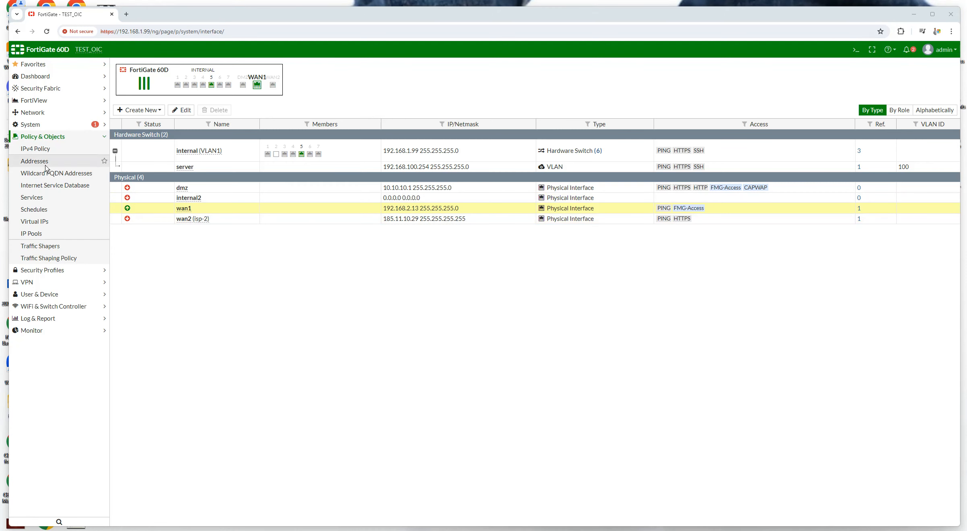
click(37, 150)
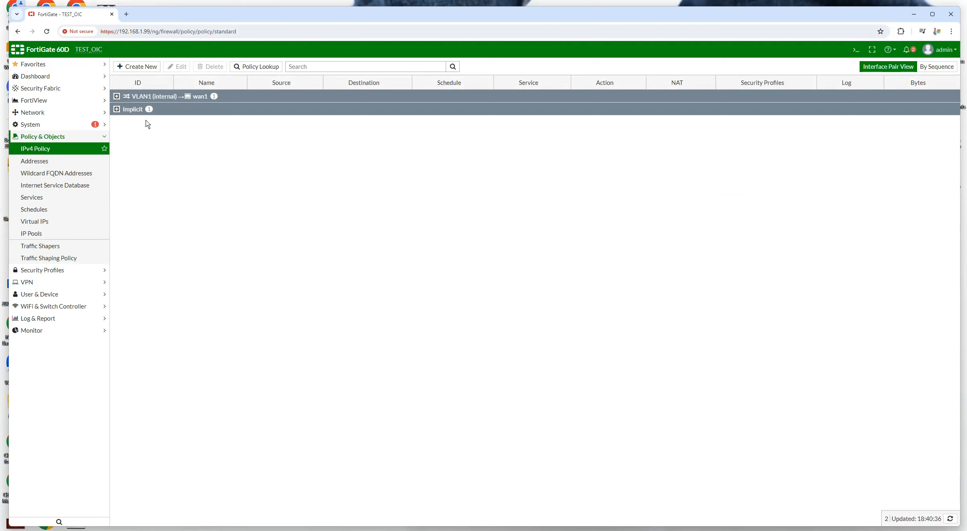
Delete policy 1 from the VLAN1 (internal) → wan1 group and expand the Implicit group
click(117, 96)
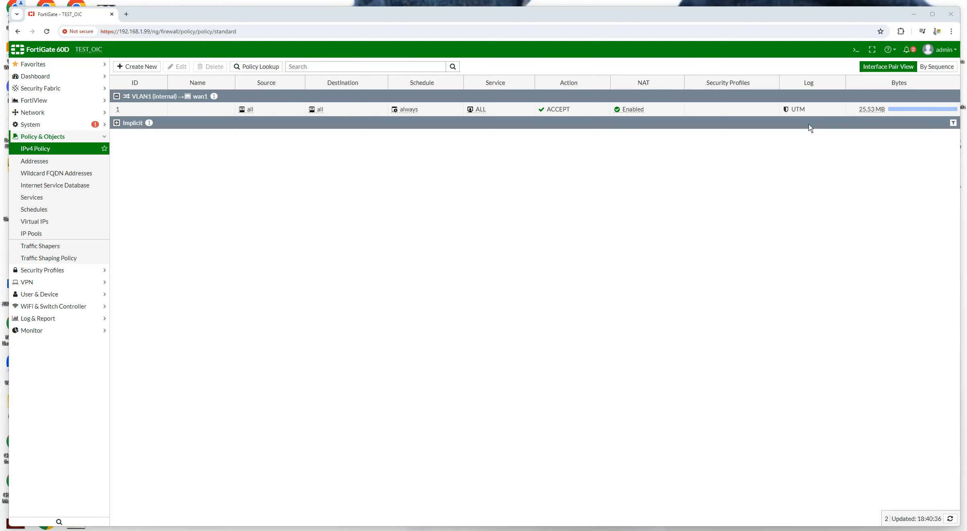
click(116, 97)
click(157, 93)
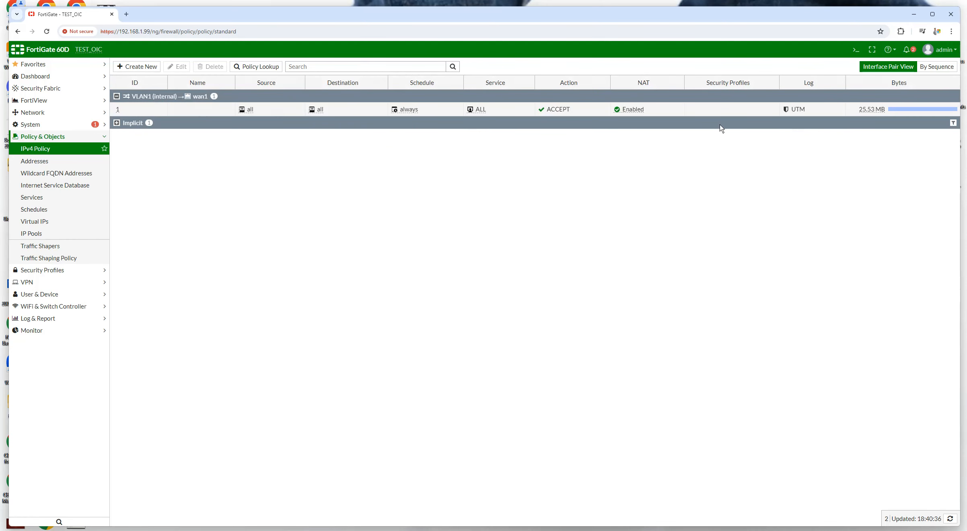
click(119, 114)
click(210, 67)
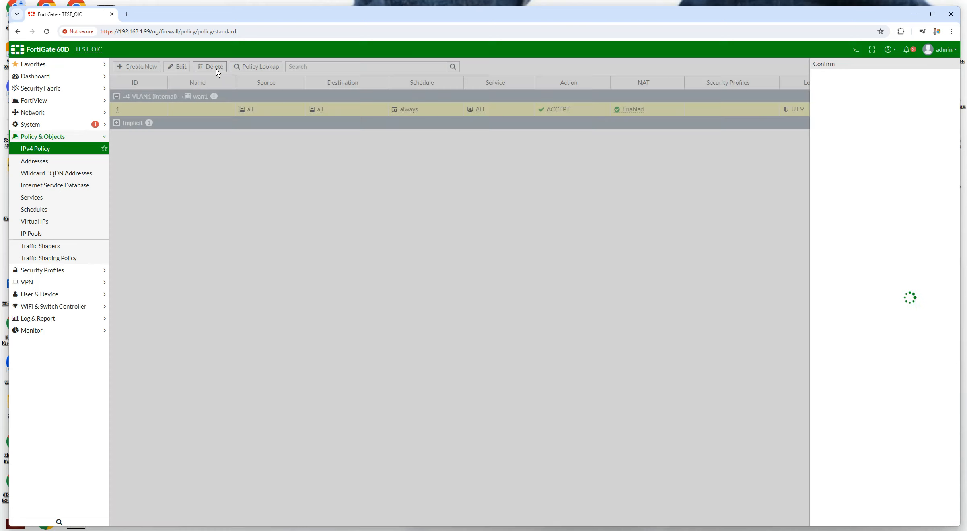
click(832, 108)
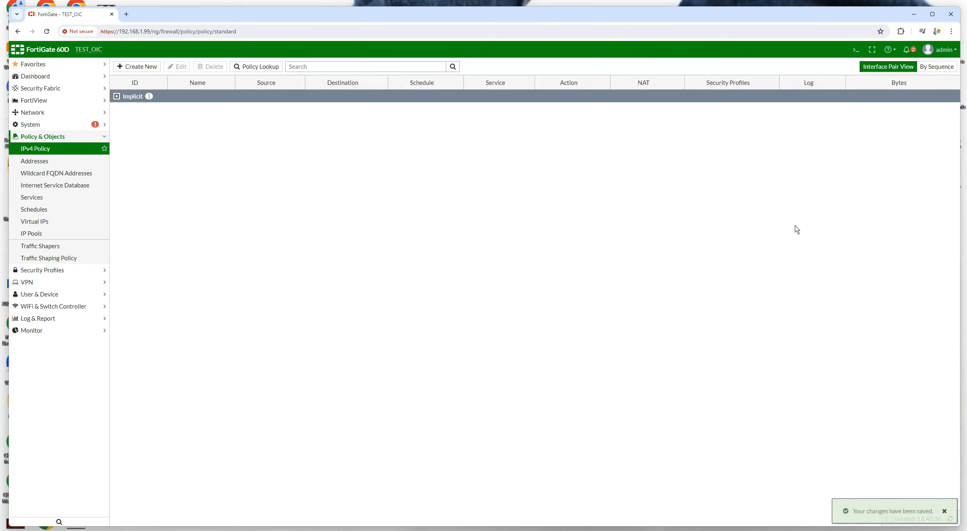
click(116, 97)
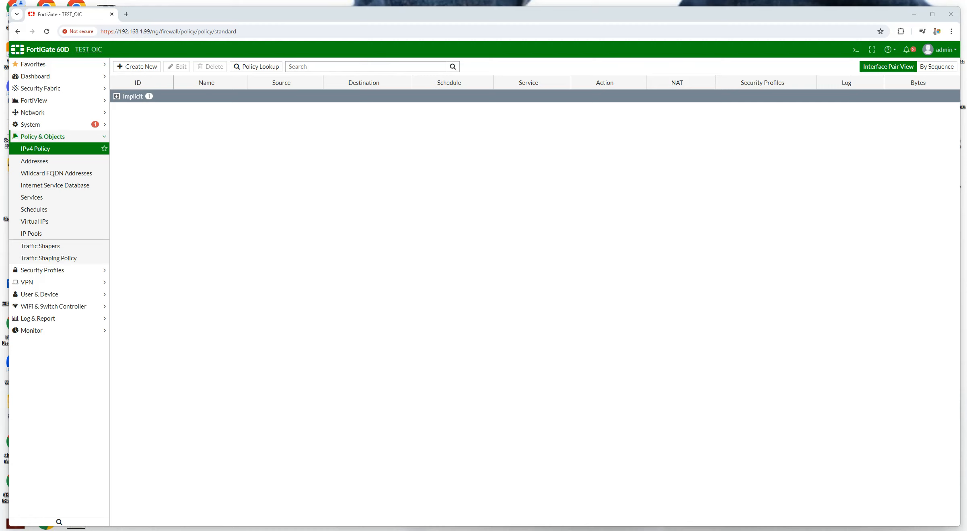
Create a new policy named ADmin-Internet from VLAN1 (internal) to wan1
click(138, 68)
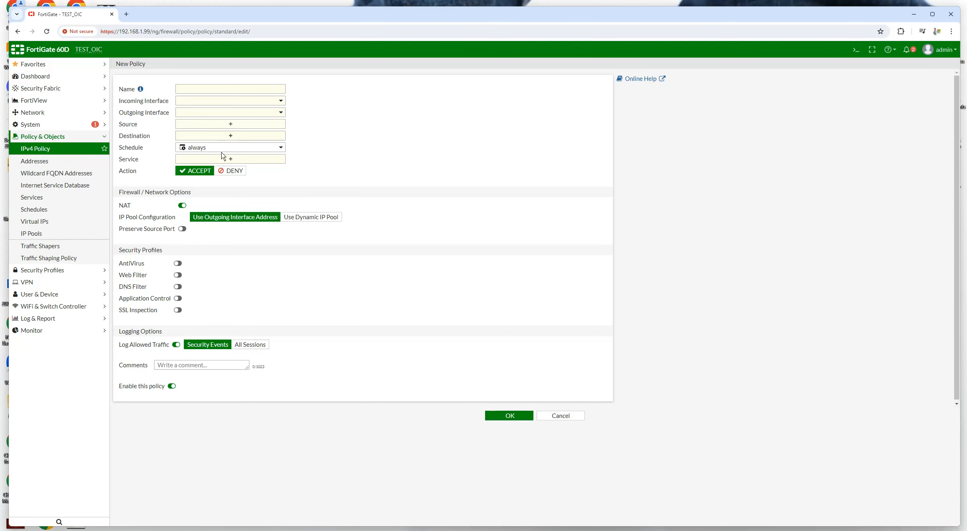
click(191, 89)
text(ADmin-)
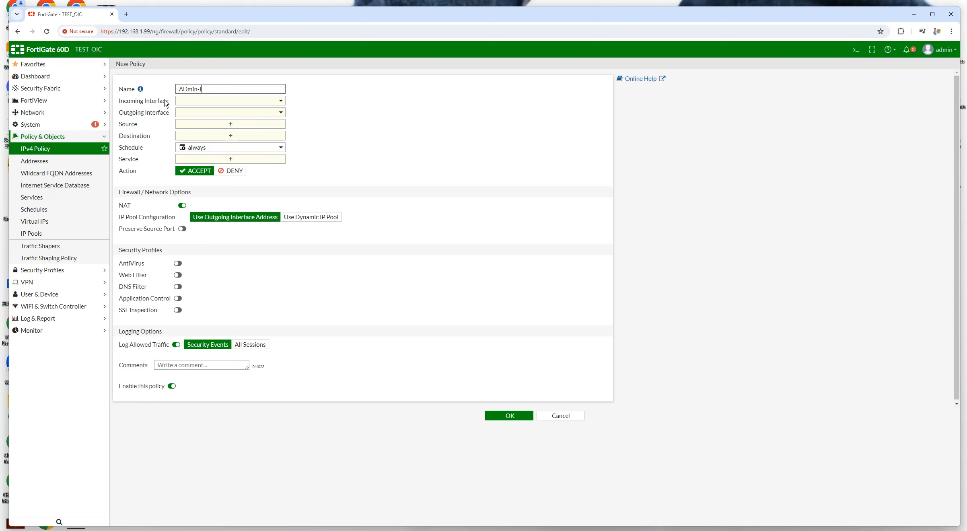
text(Internet)
click(192, 103)
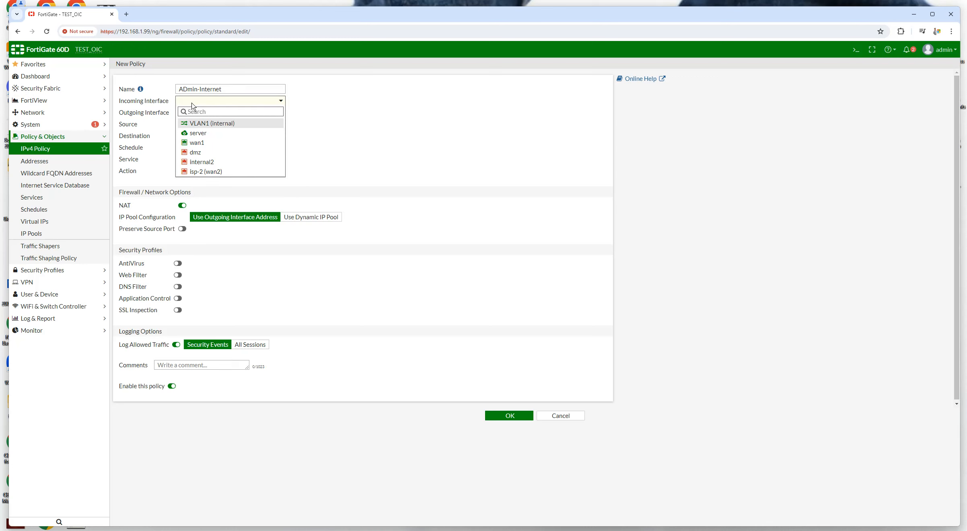
mouse_move(204, 126)
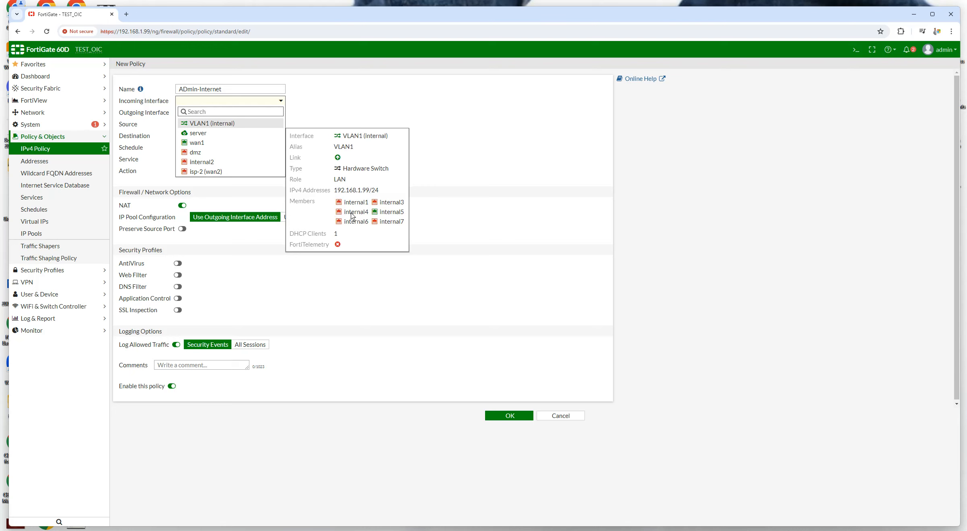
click(203, 124)
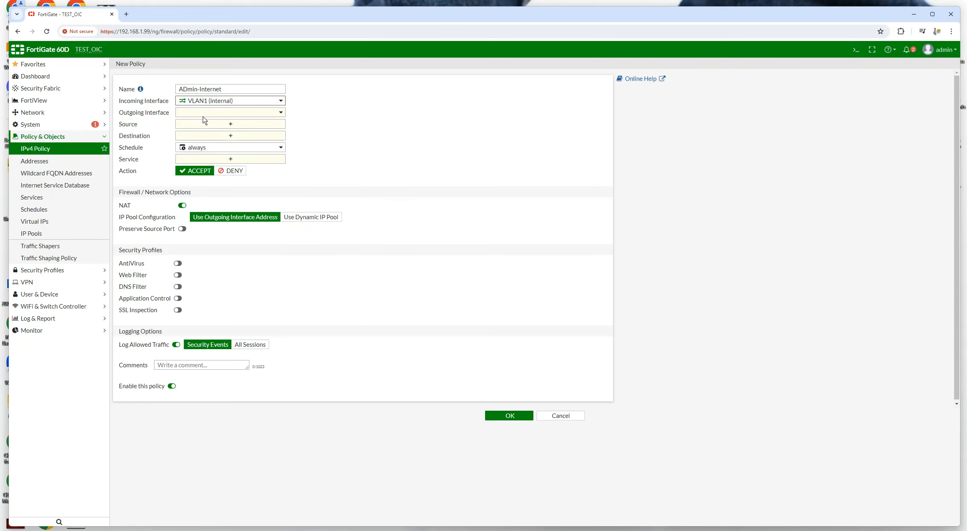
click(204, 115)
click(198, 155)
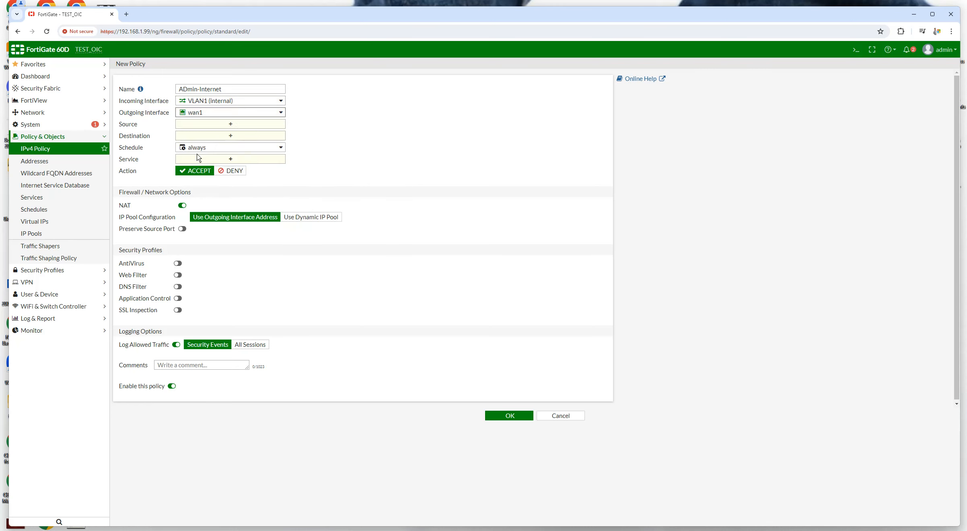
Set both the source and destination addresses to all
click(224, 126)
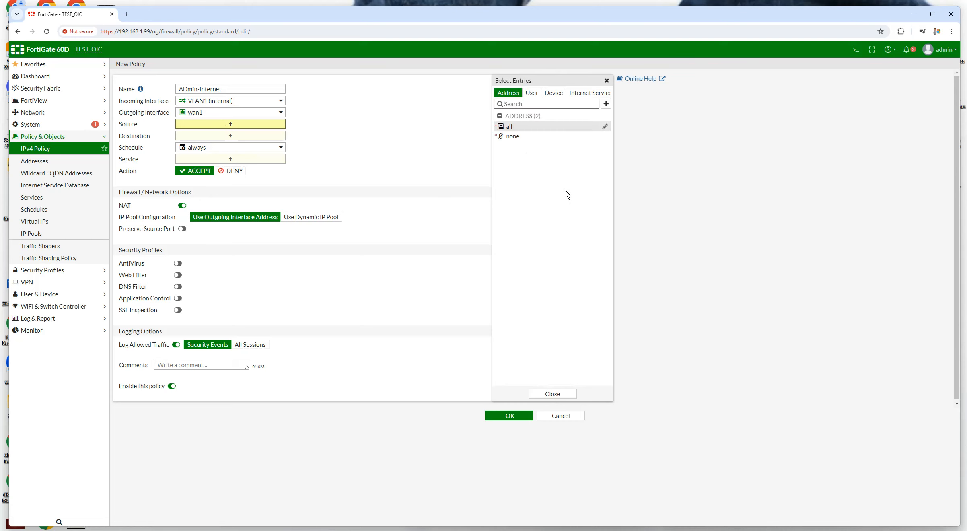
click(510, 128)
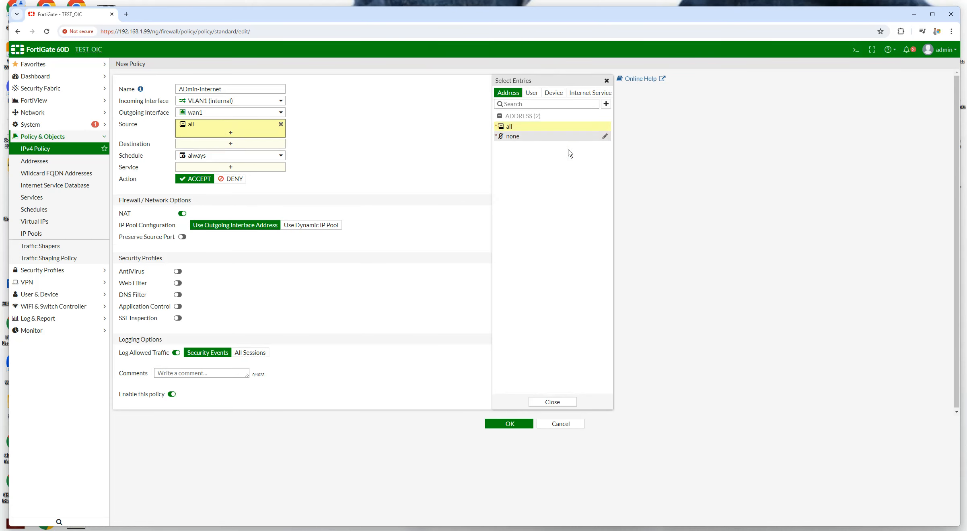
click(222, 144)
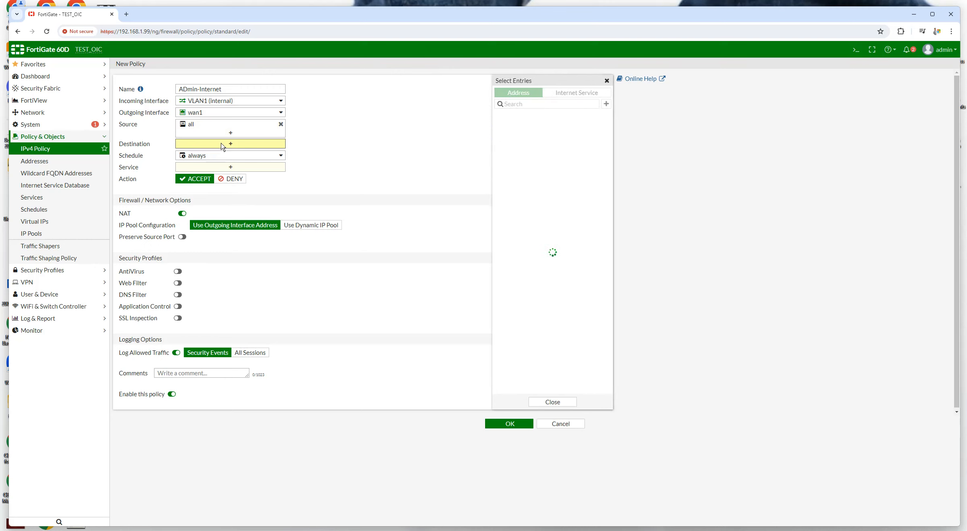
click(518, 128)
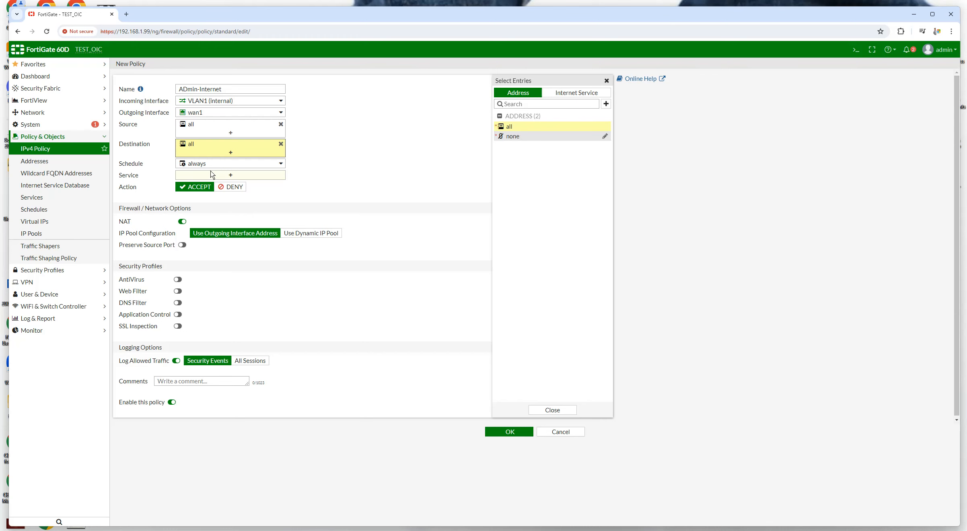
Set the ADmin-Internet policy's service to ALL and save it
click(224, 177)
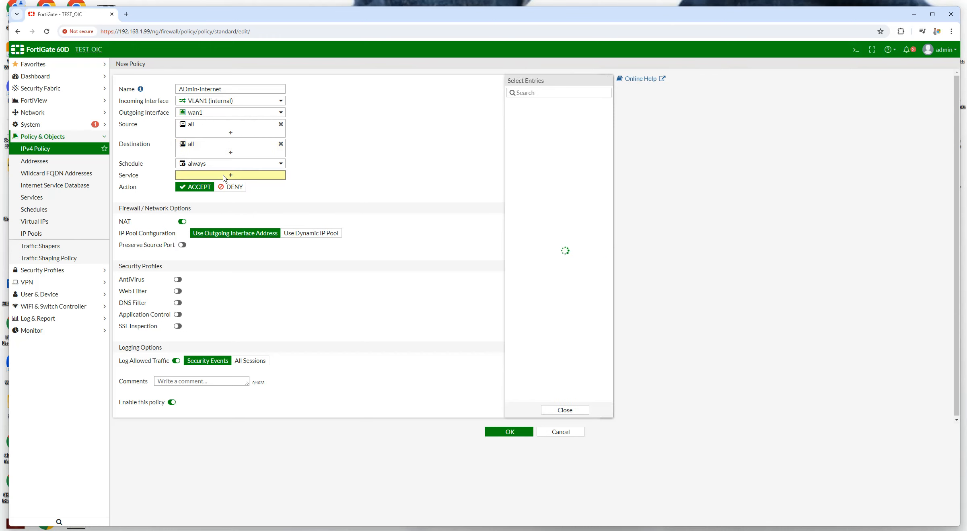
click(517, 124)
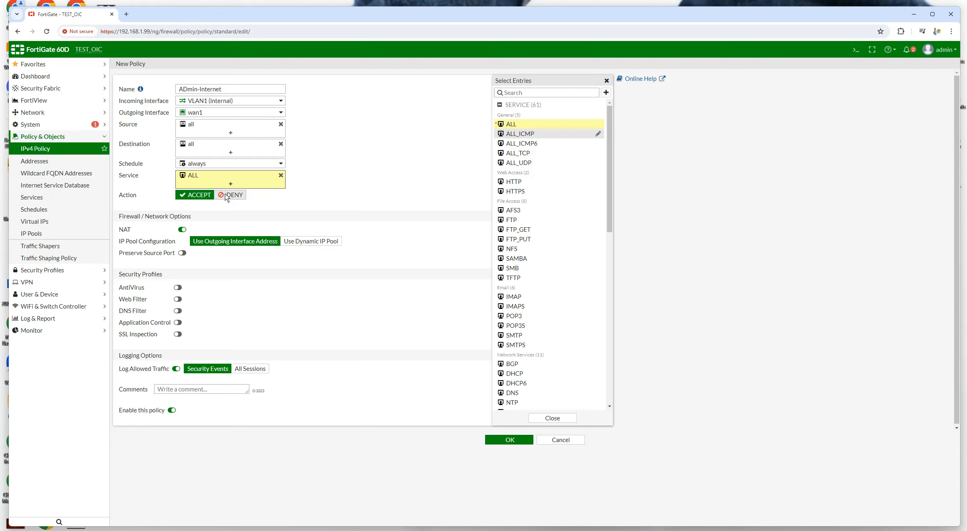
click(196, 197)
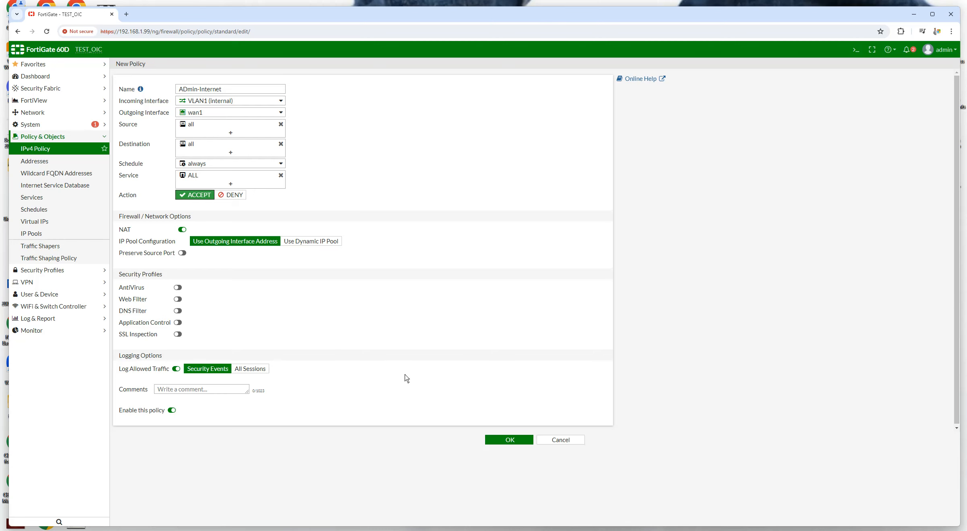
click(503, 442)
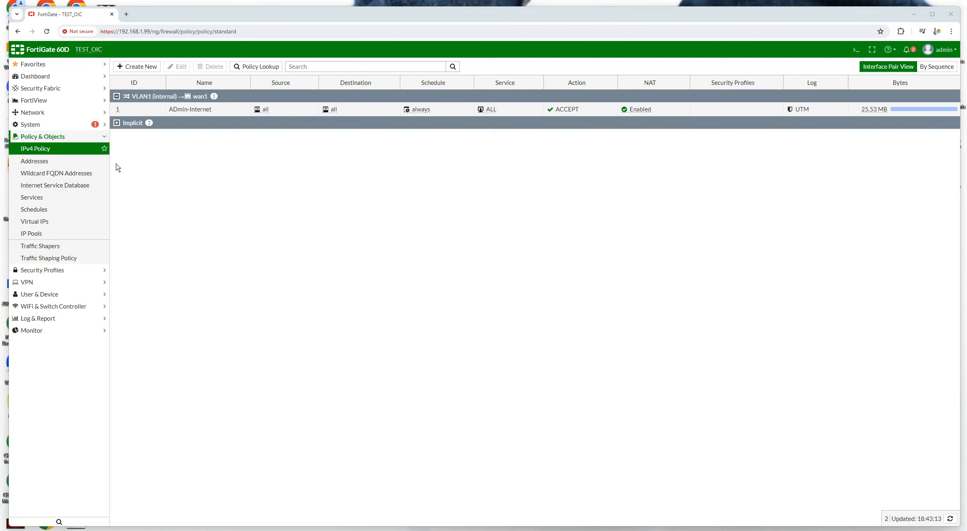
Remove internal6 and internal7 from the internal (VLAN1) hardware switch and save it
click(33, 113)
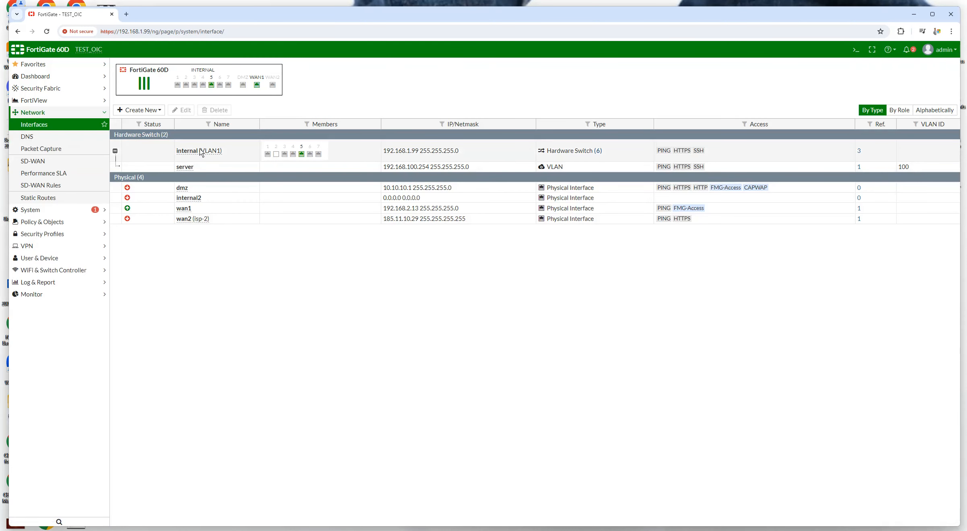
double_click(213, 153)
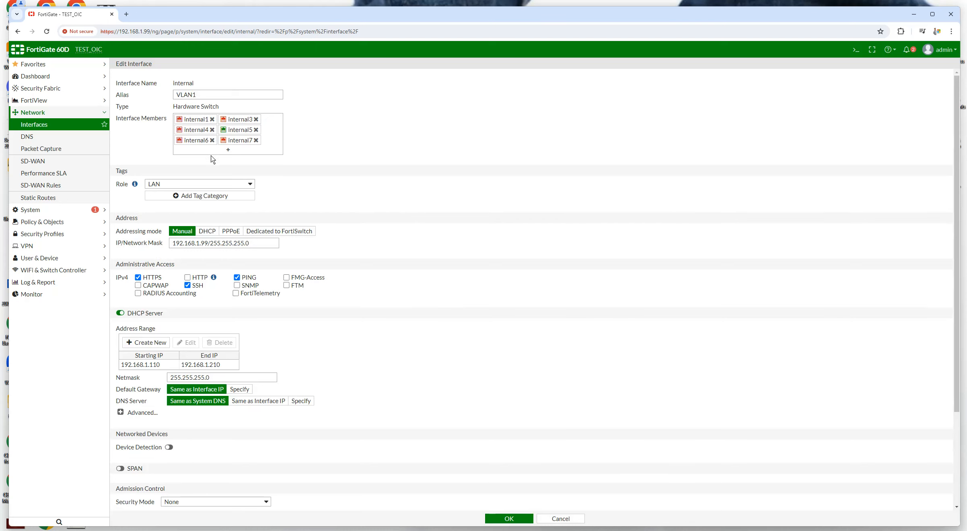
click(212, 140)
click(213, 141)
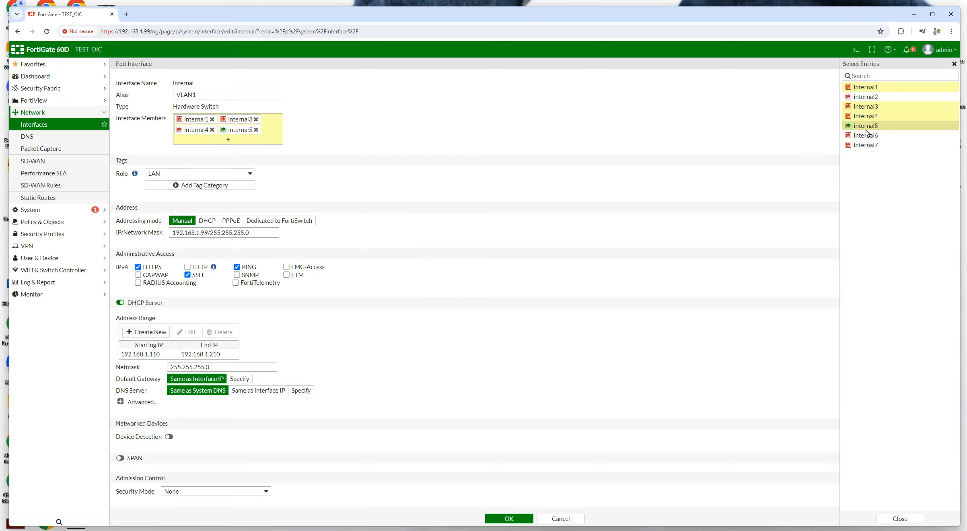
click(490, 519)
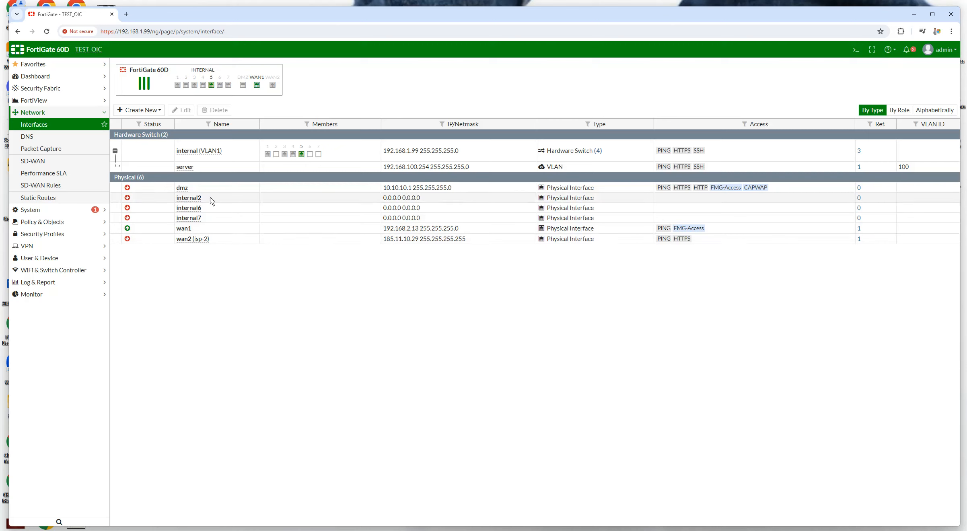
mouse_move(208, 153)
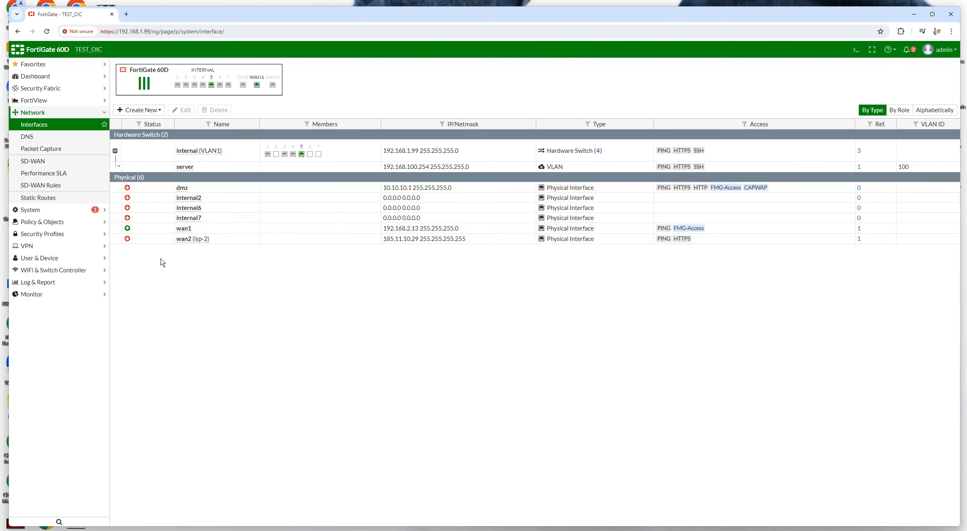
Give internal6 the alias system, role LAN and IP 172.16.10.1/24
double_click(189, 210)
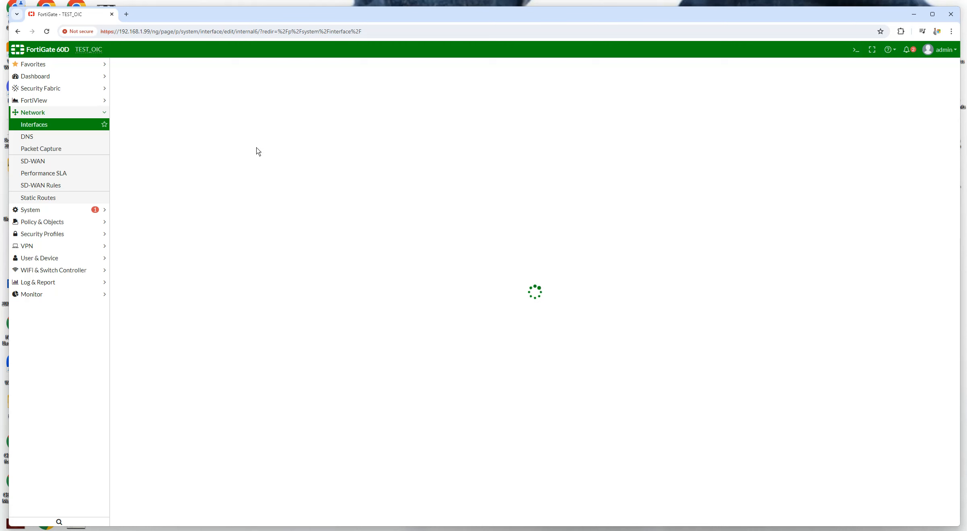
click(183, 96)
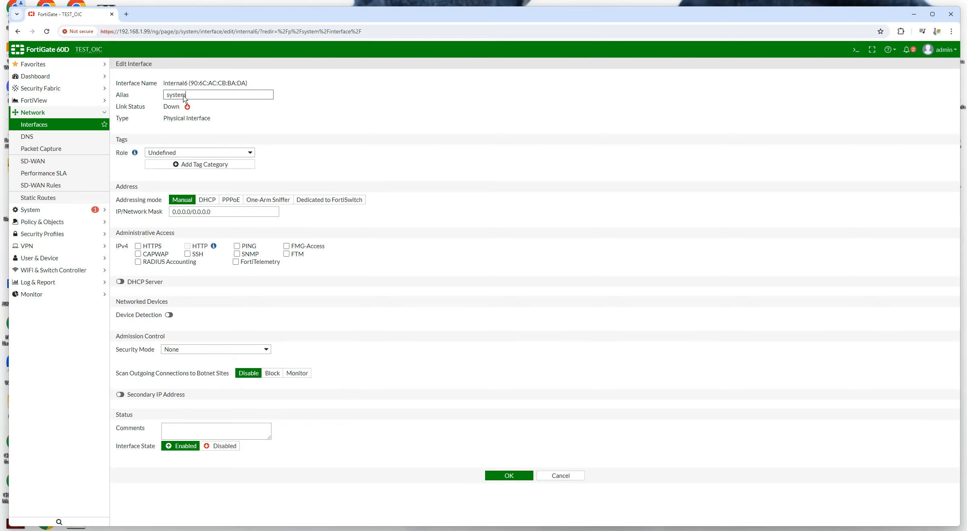
click(225, 153)
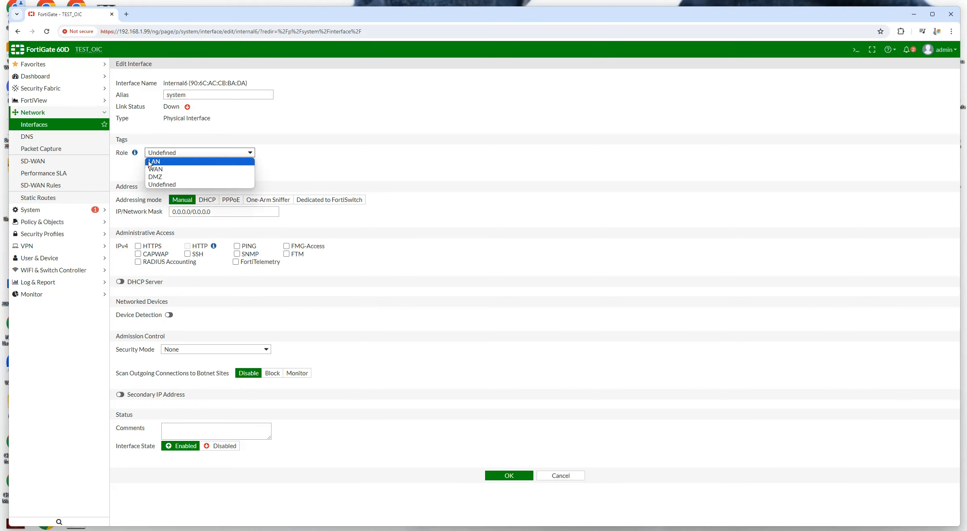
click(169, 162)
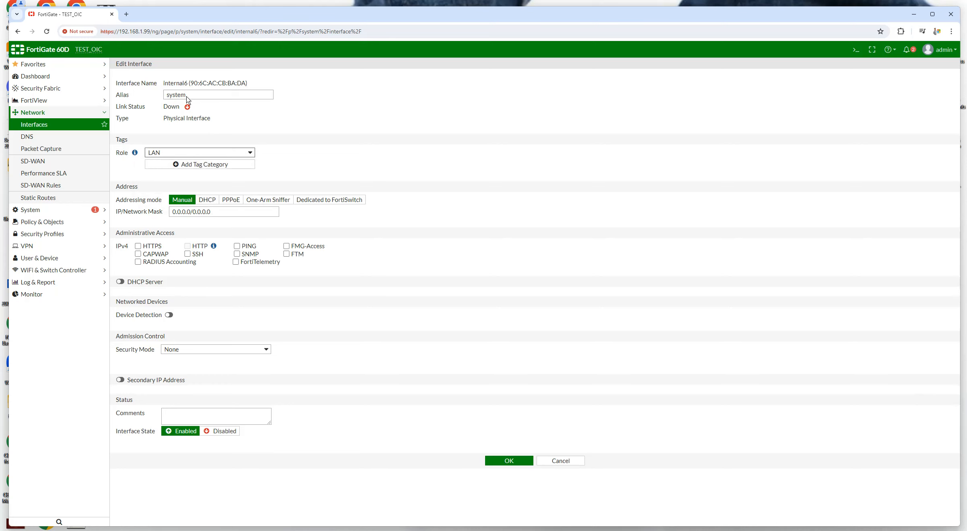
click(225, 213)
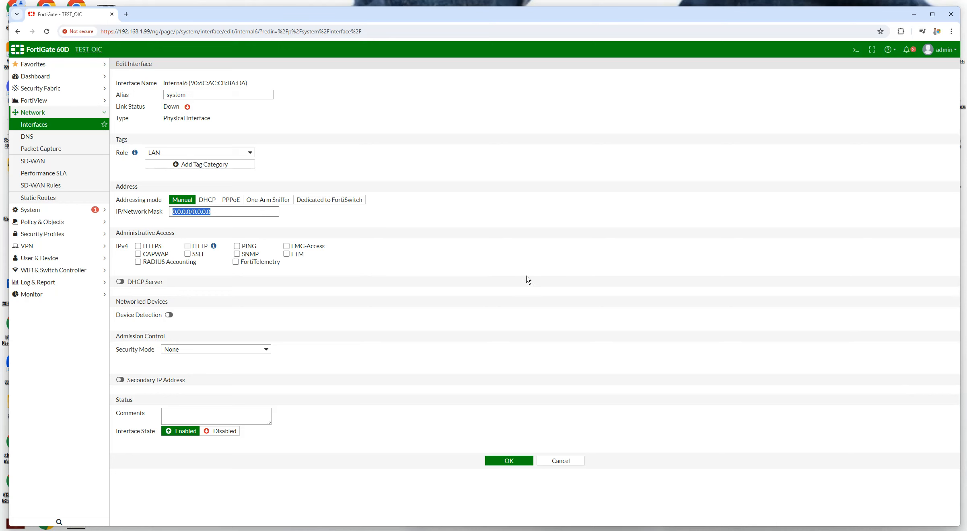
text(172.16.10.1/24)
Allow HTTPS, SSH and PING instead of HTTP, enable the DHCP server, and save
click(138, 246)
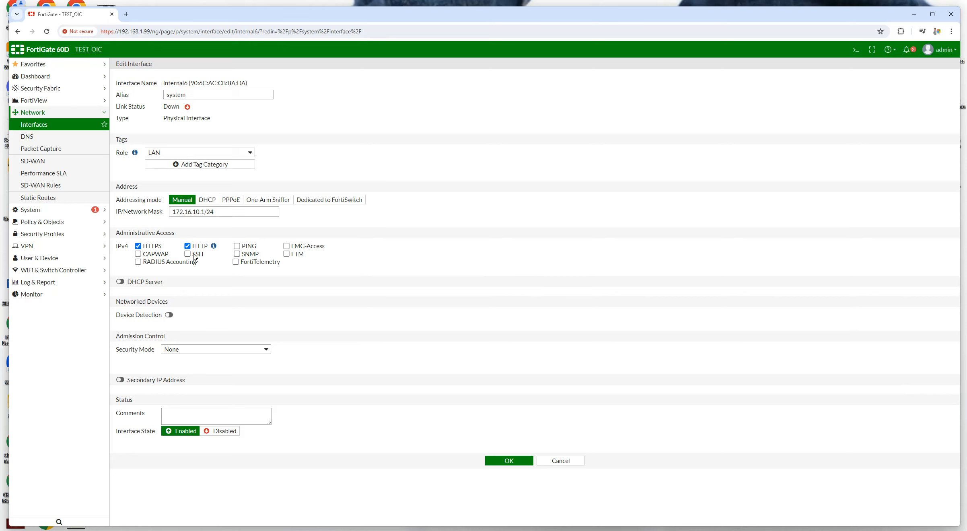
click(188, 246)
click(187, 254)
click(237, 246)
click(122, 282)
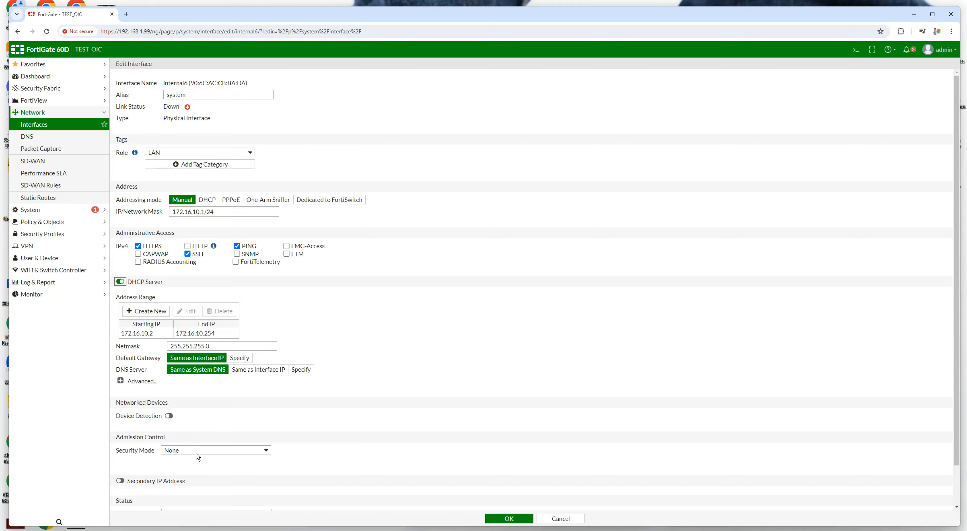
scroll(301, 365, down, 1)
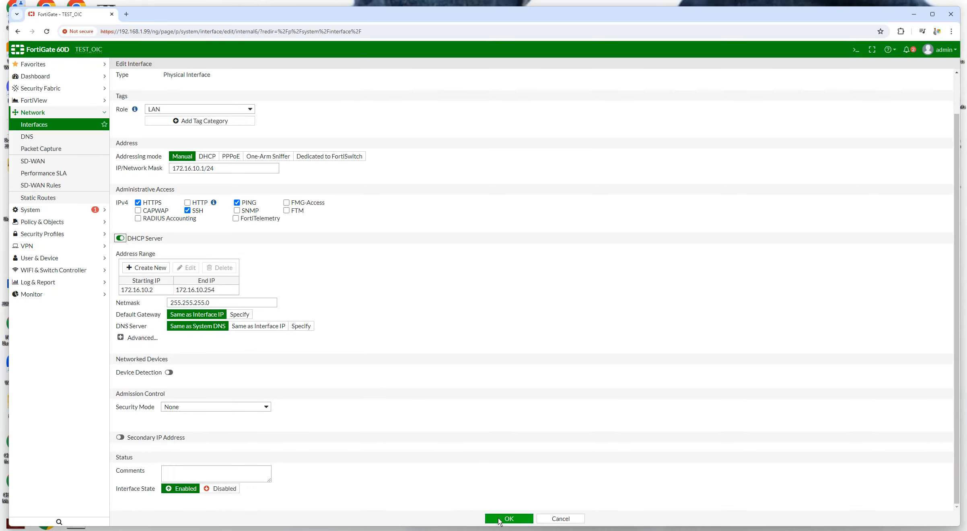
click(499, 520)
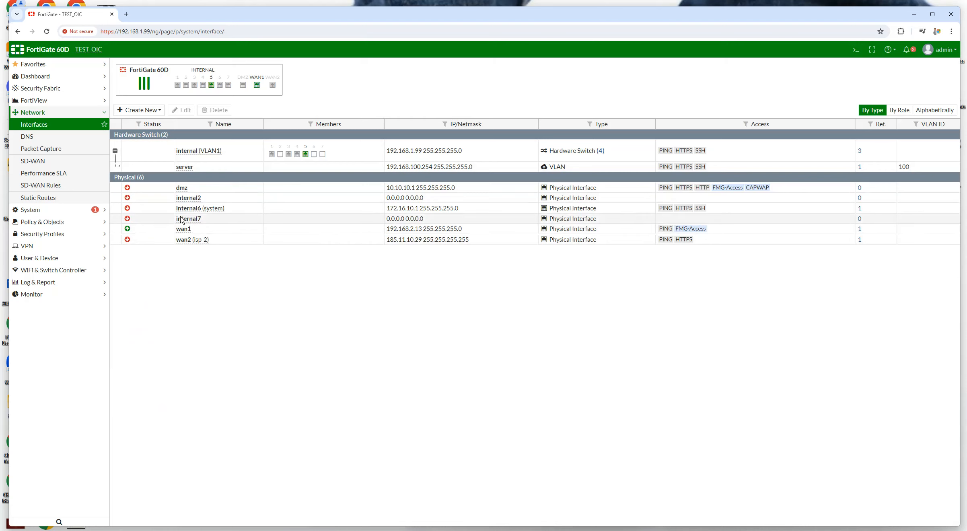
mouse_move(193, 211)
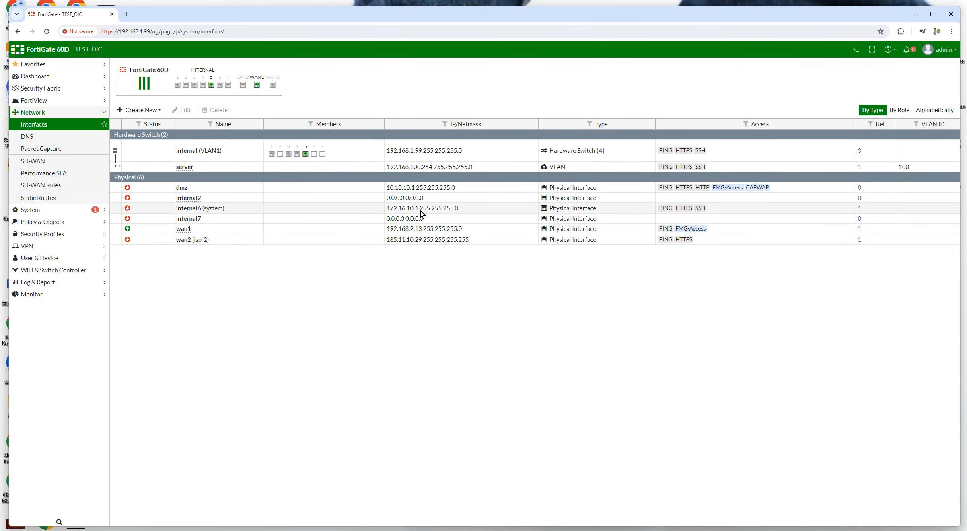
Start a new system-internet-deny policy from system (internal6) to wan1
click(41, 224)
click(34, 152)
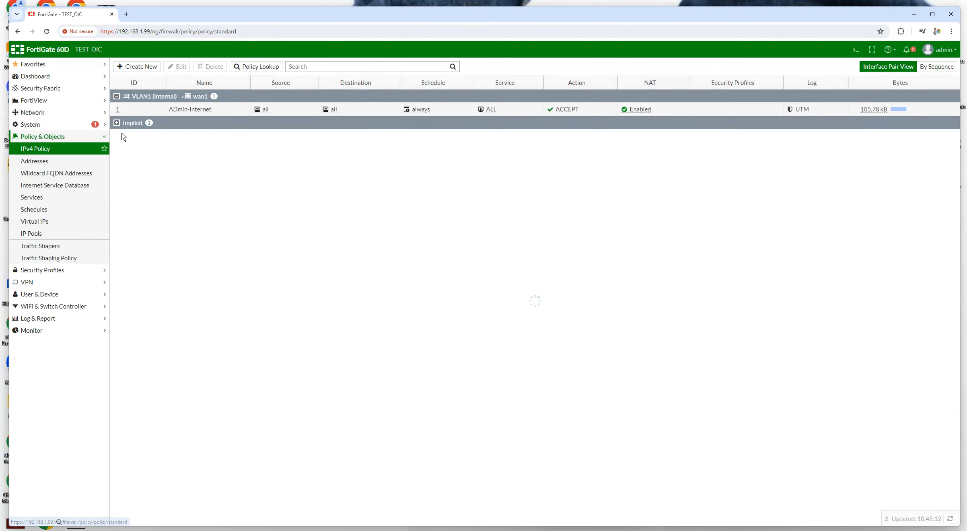
click(131, 68)
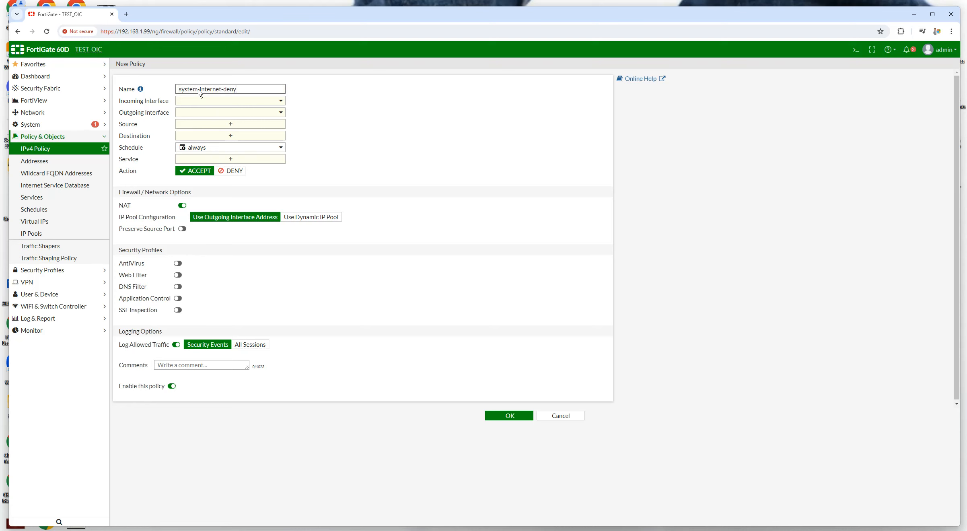
click(254, 102)
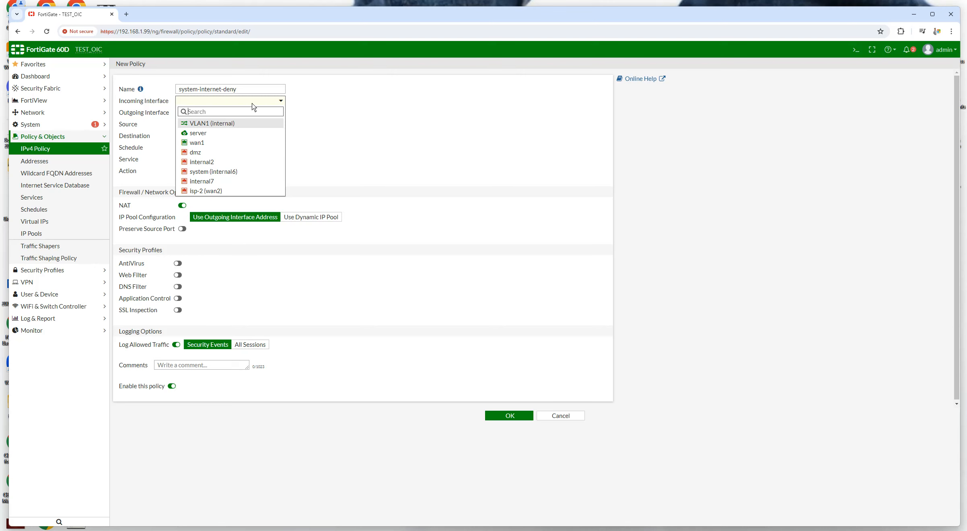
click(223, 176)
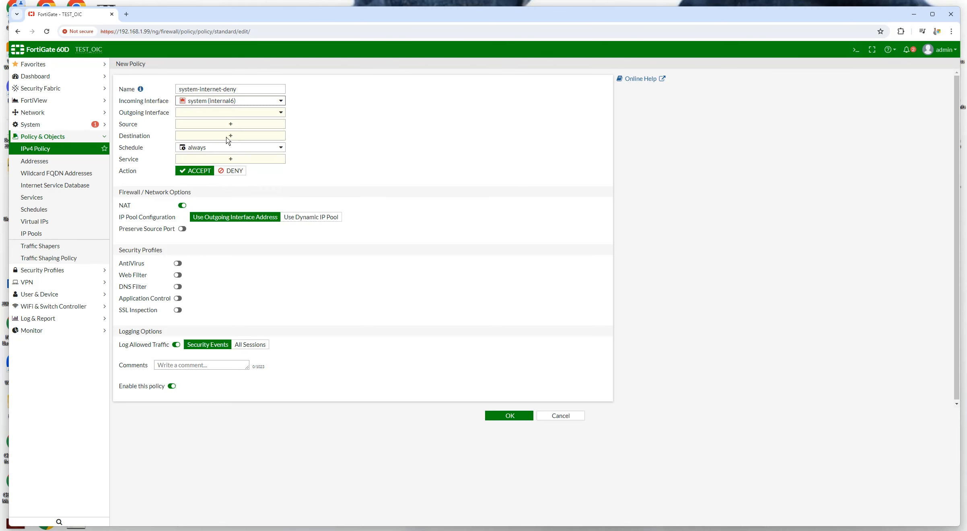
click(204, 114)
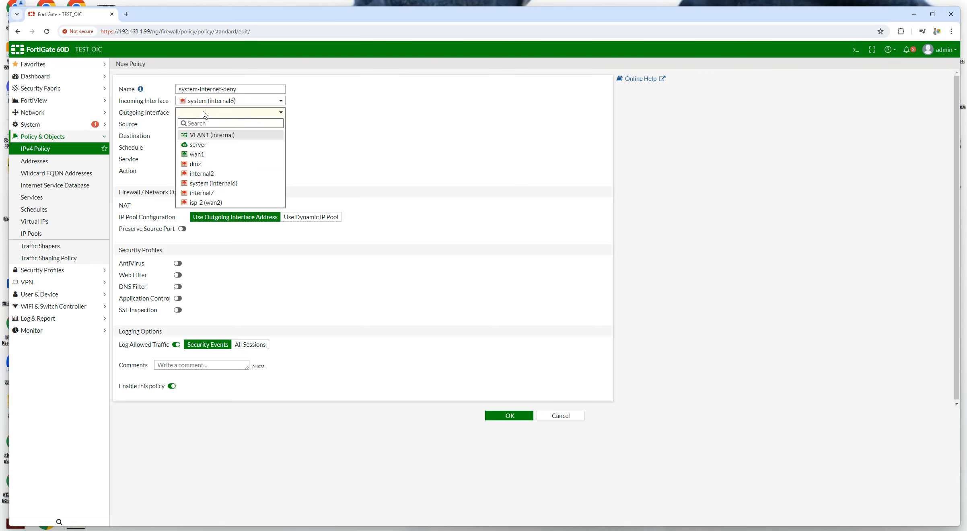
click(197, 154)
Set source and destination all, service ALL, action DENY with violation logging, and save
click(232, 124)
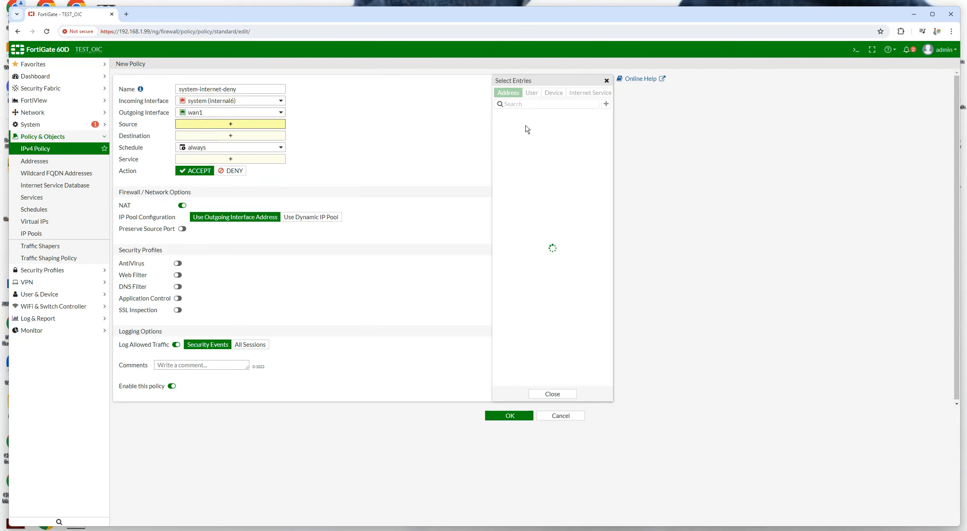
click(509, 127)
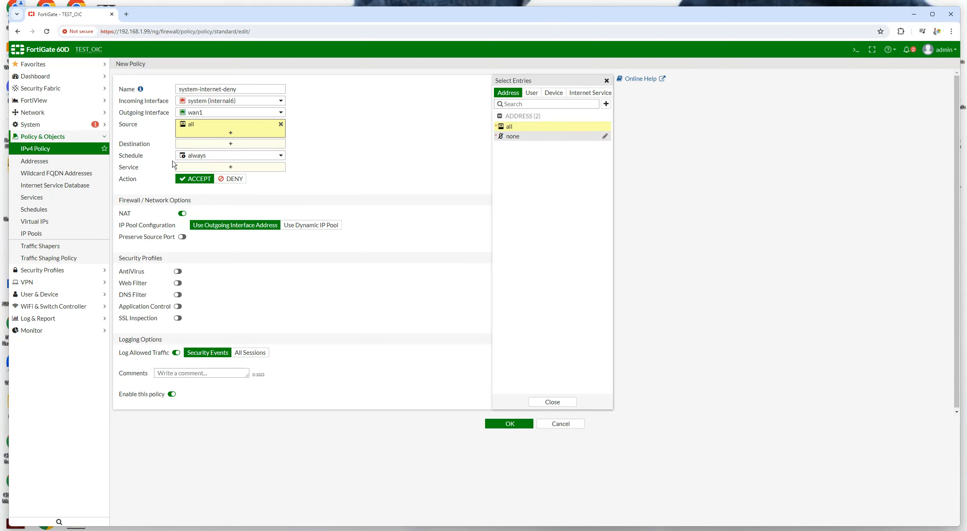
click(221, 148)
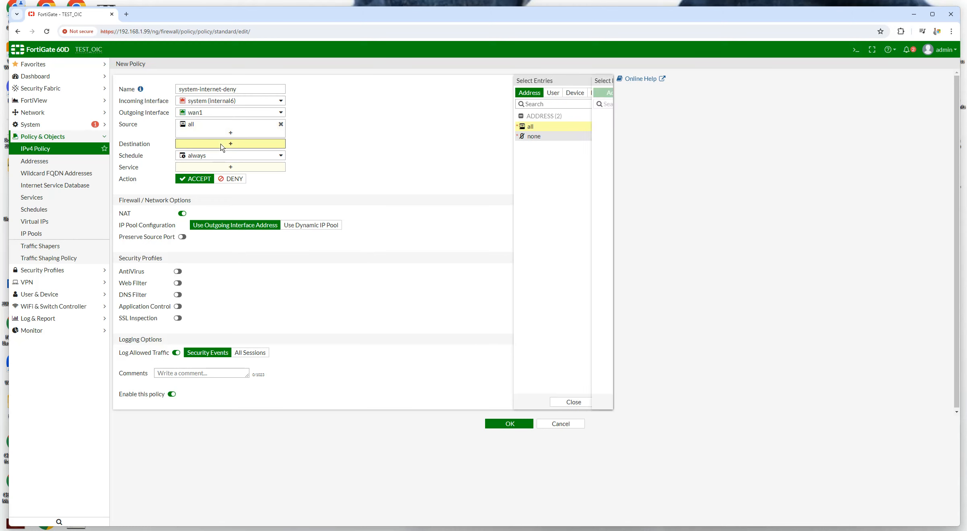
click(520, 129)
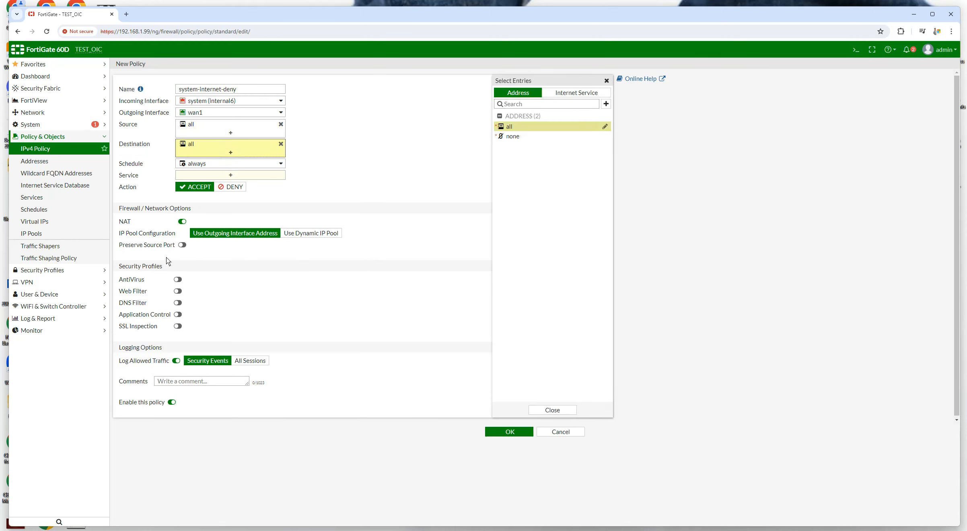
click(222, 176)
click(511, 124)
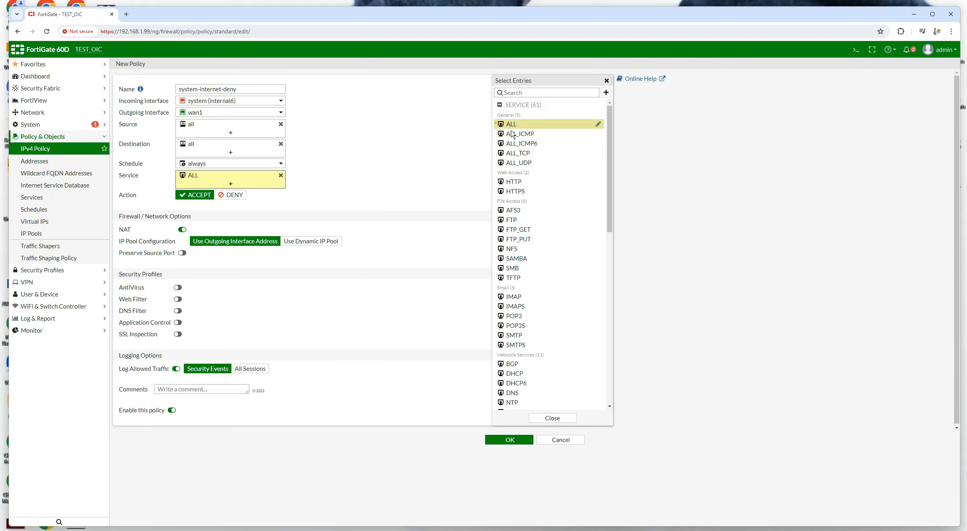
click(236, 195)
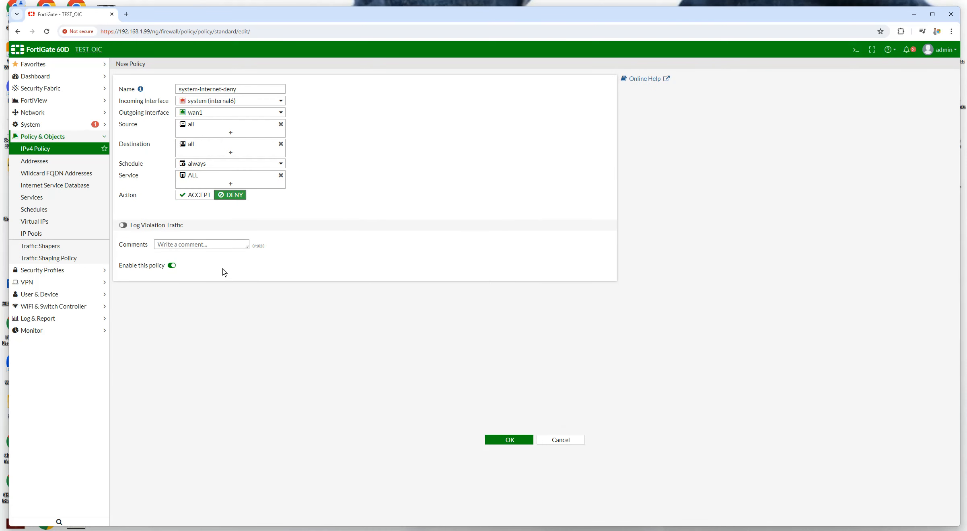
click(123, 226)
click(511, 439)
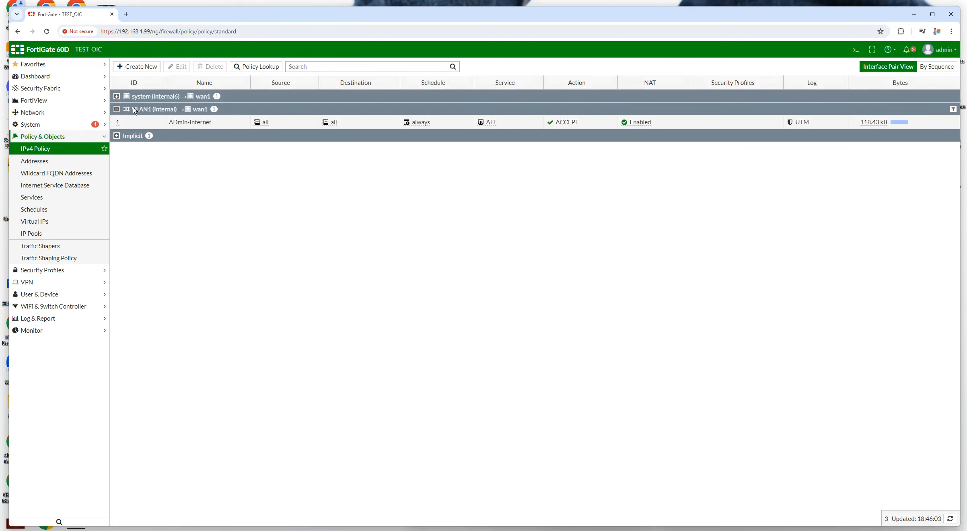
Expand the system (internal6) → wan1 group to show policy 2, system-internet-deny
click(117, 96)
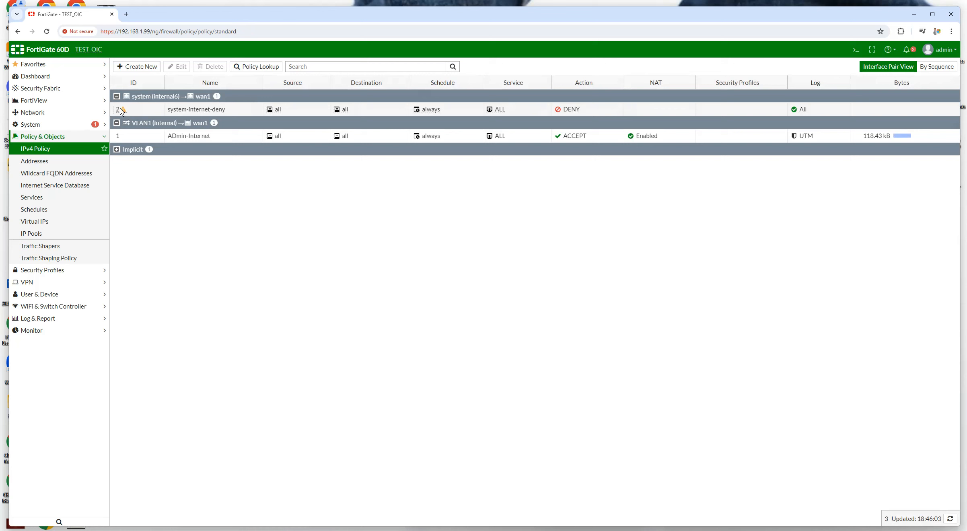
mouse_move(124, 112)
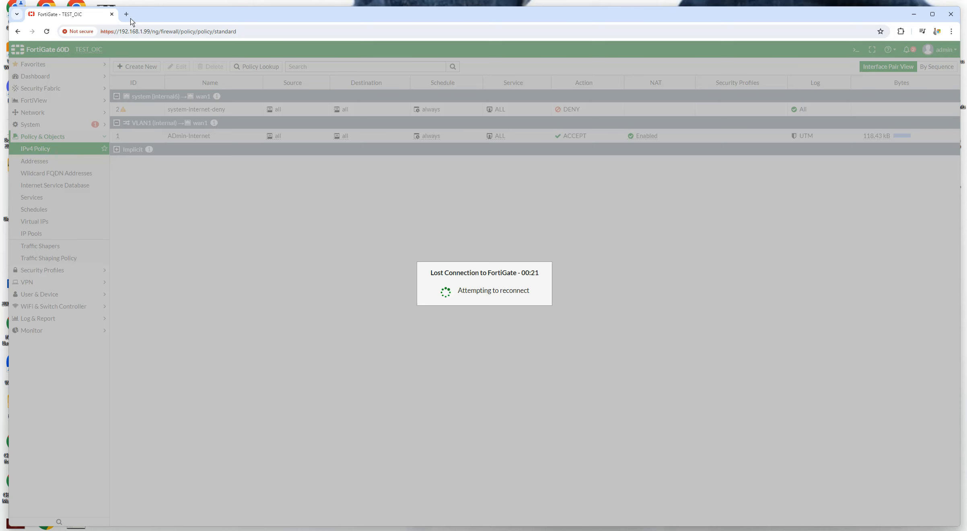
Point the browser at the firewall's new address, 172.16.10.1
click(264, 34)
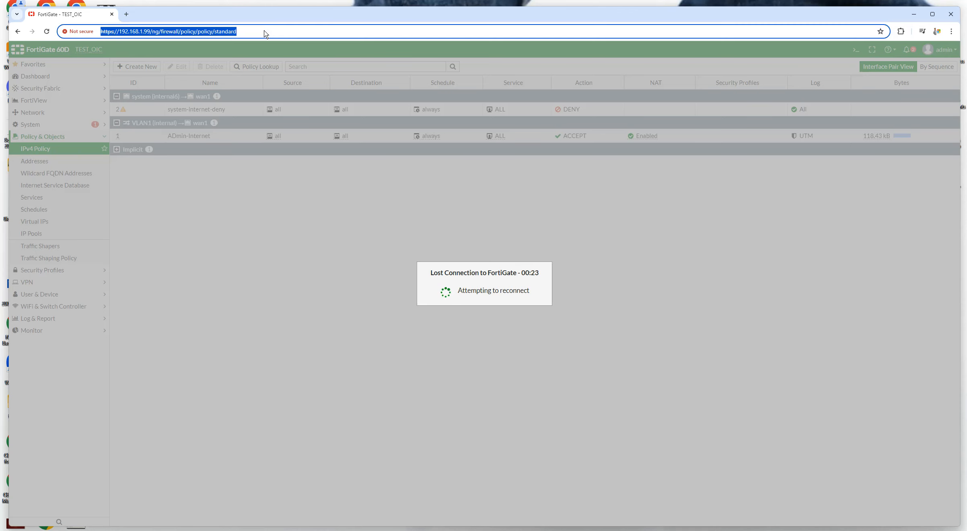
text(172.16.10.1)
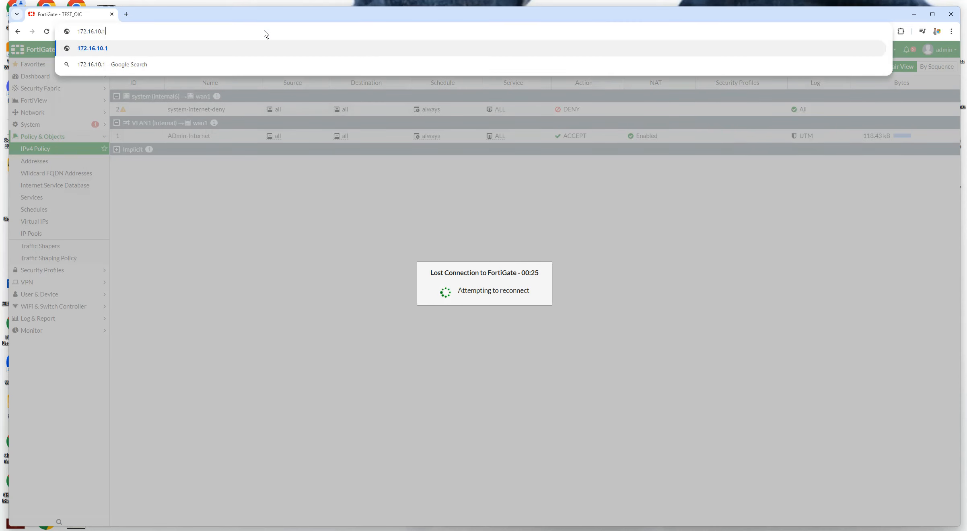
key(Return)
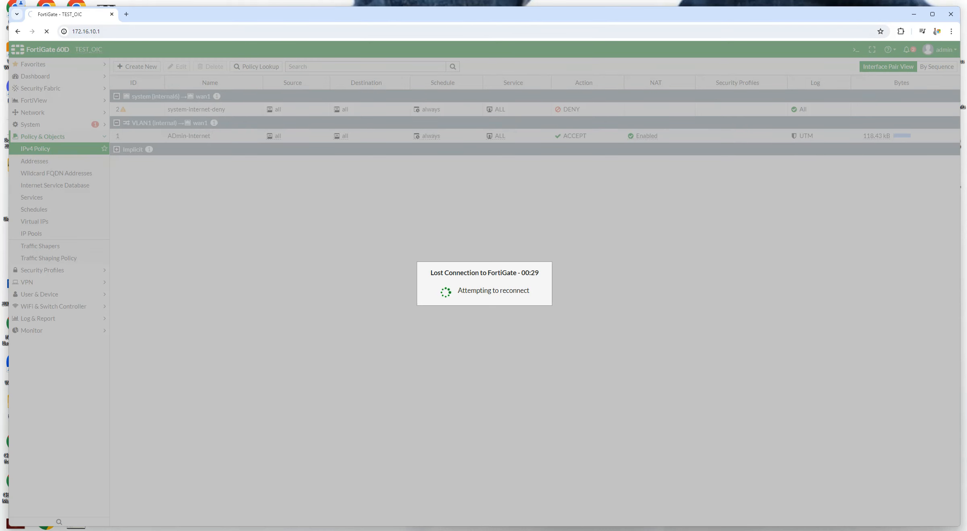
Bring up the Windows Run dialog after briefly trying quick settings and a cmd search
click(944, 530)
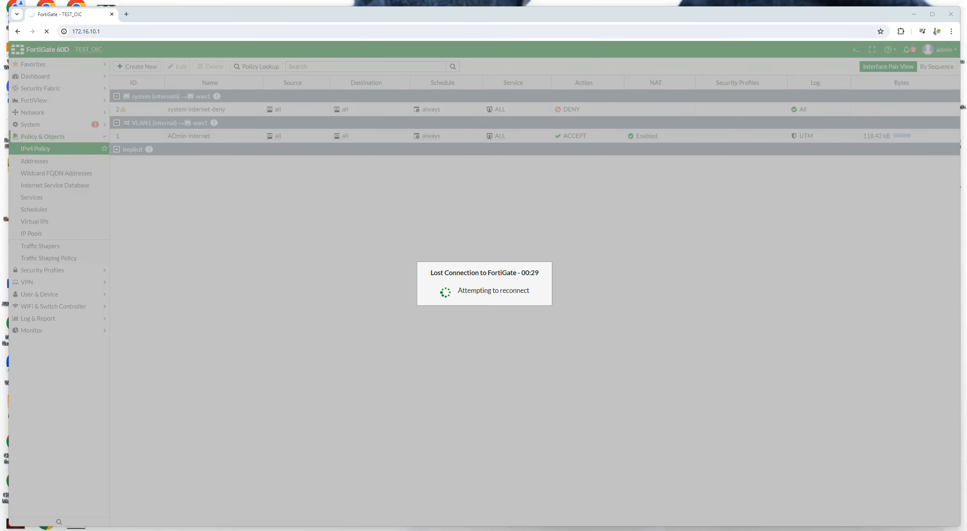
click(740, 468)
mouse_move(531, 530)
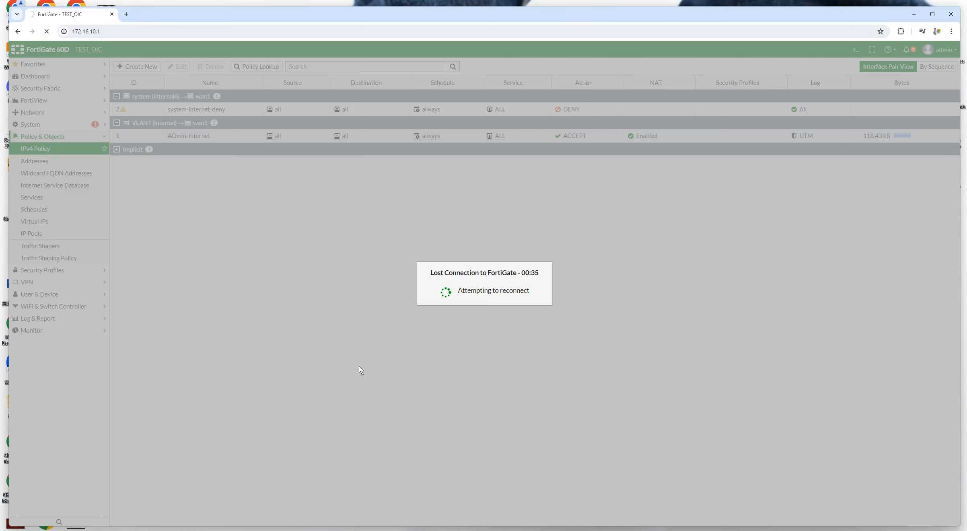
key(super)
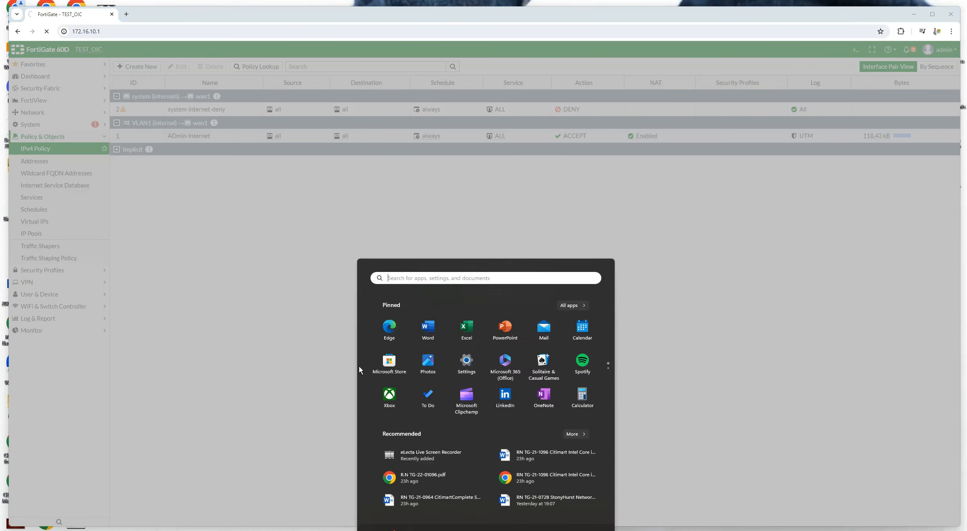
text(cmd)
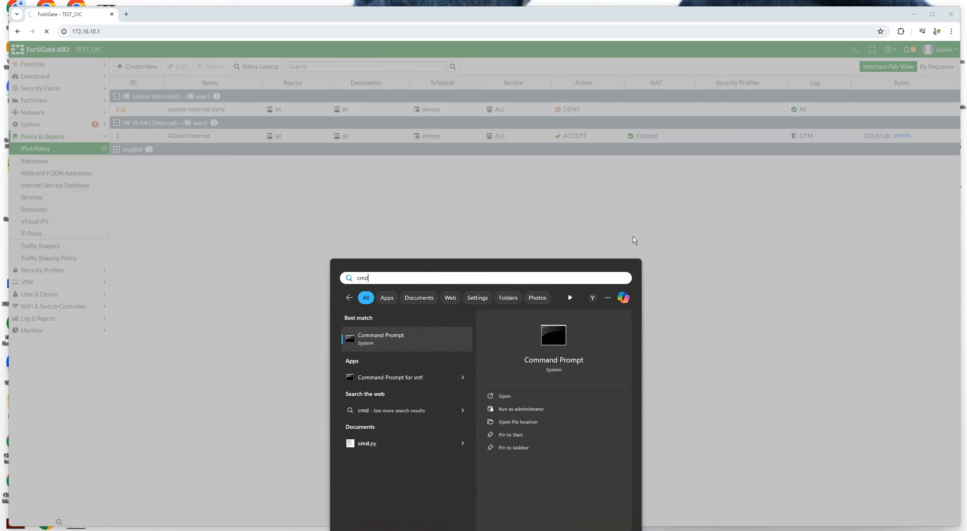
click(693, 334)
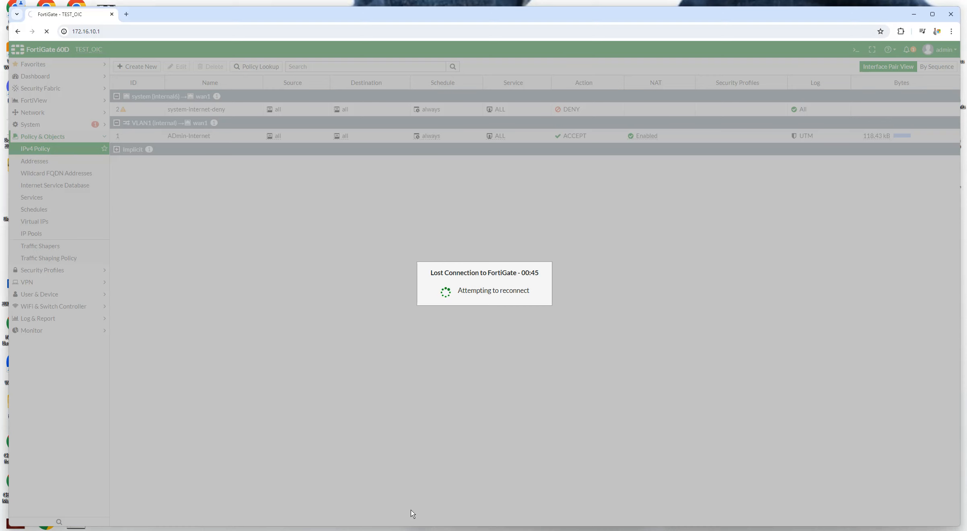
key(super+r)
Run 'control' from the Run box to open Windows Control Panel
text(cvon)
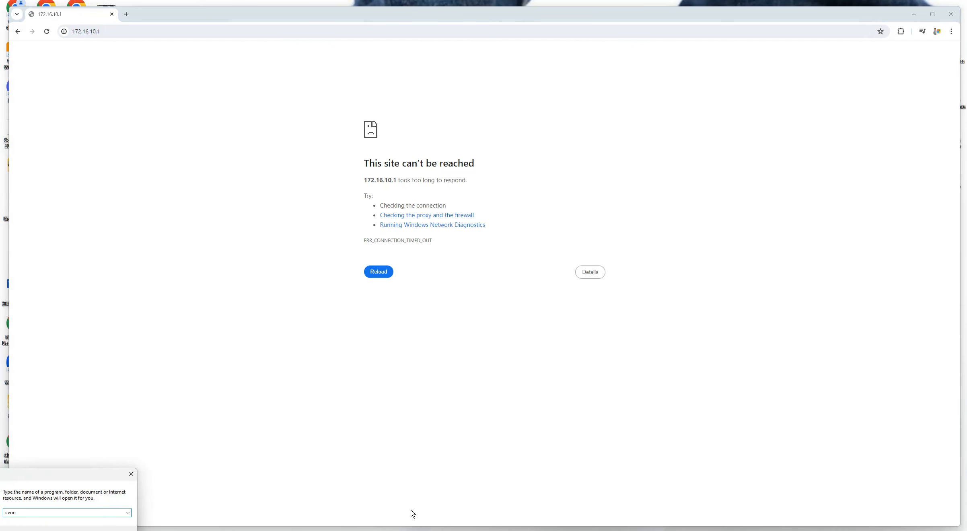
key(BackSpace)
key(BackSpace)
key(BackSpace)
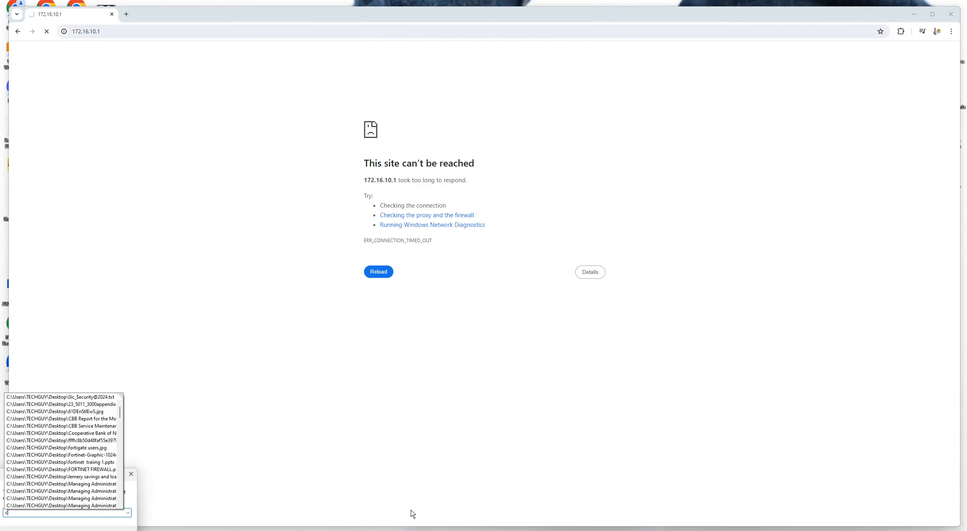
text(ontrol)
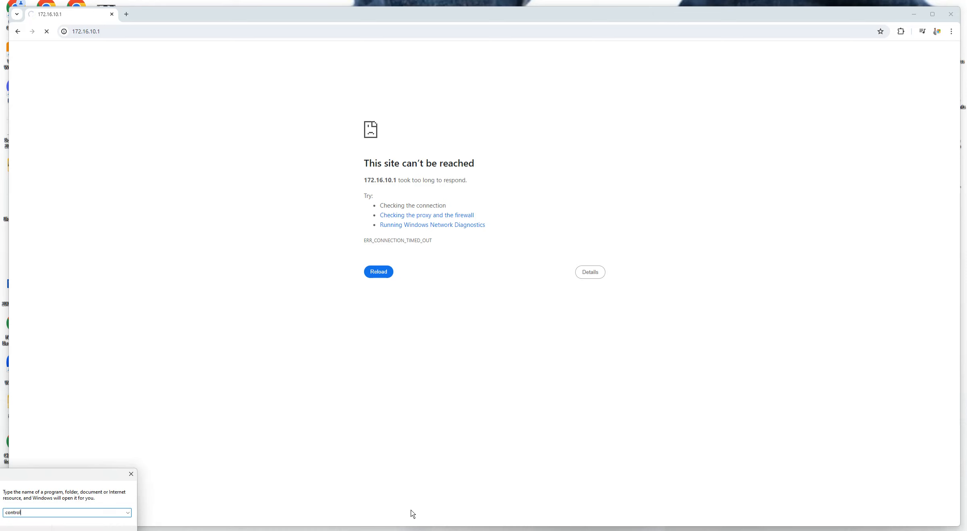
key(Return)
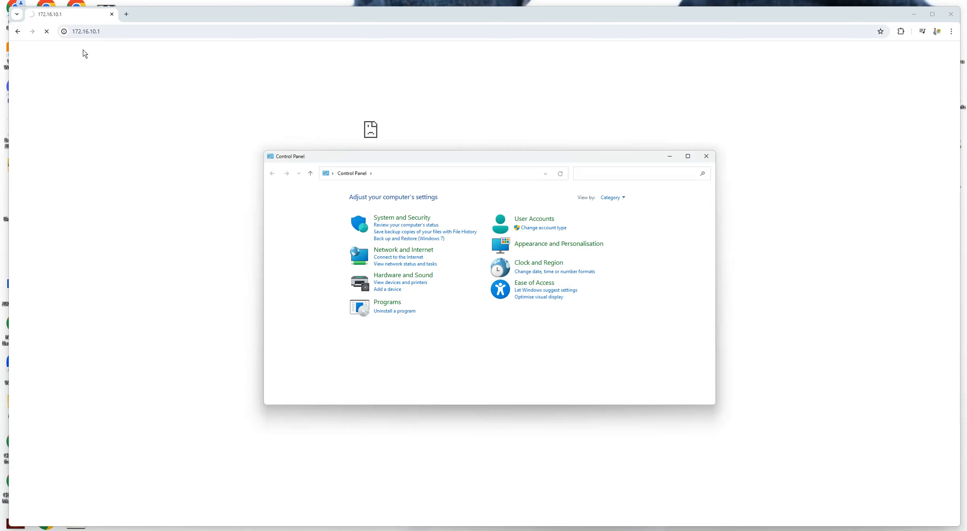
click(74, 32)
click(74, 32)
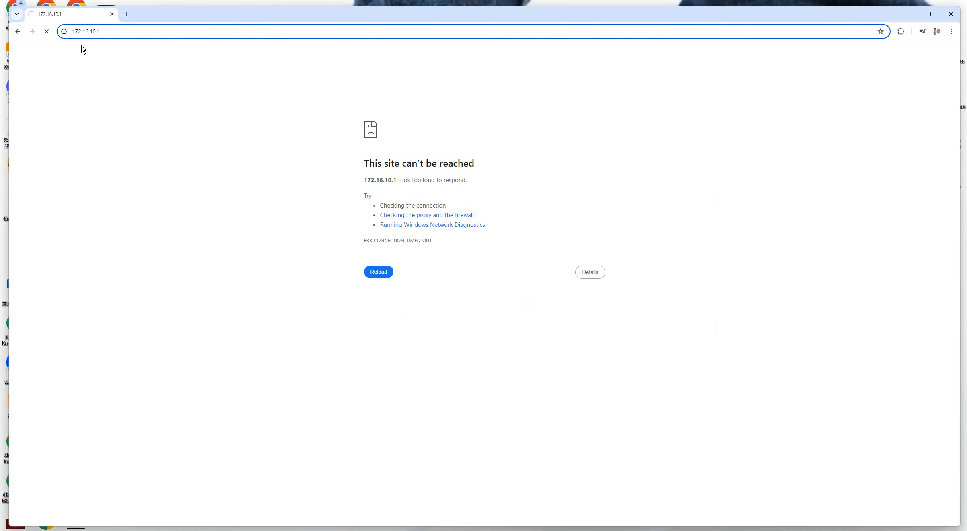
text(hyt)
key(BackSpace)
key(BackSpace)
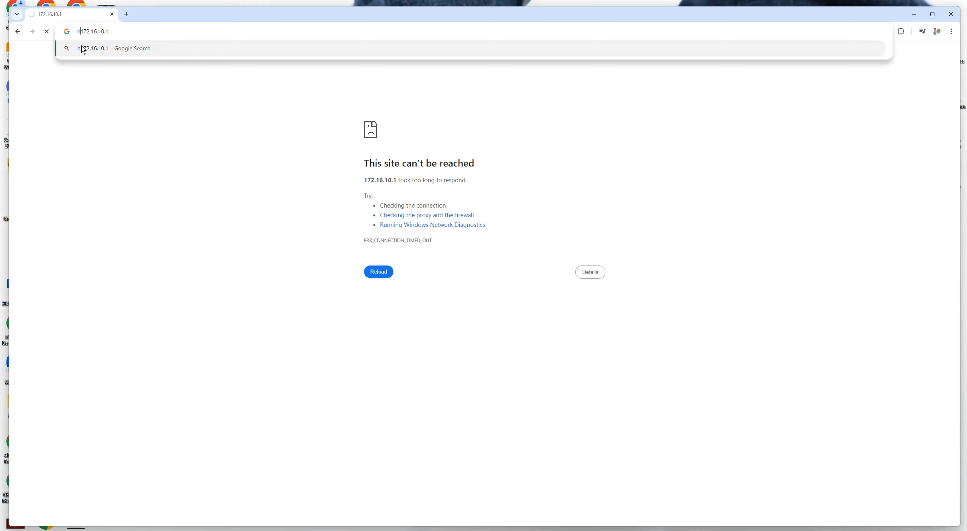
text(tt)
text(ps://)
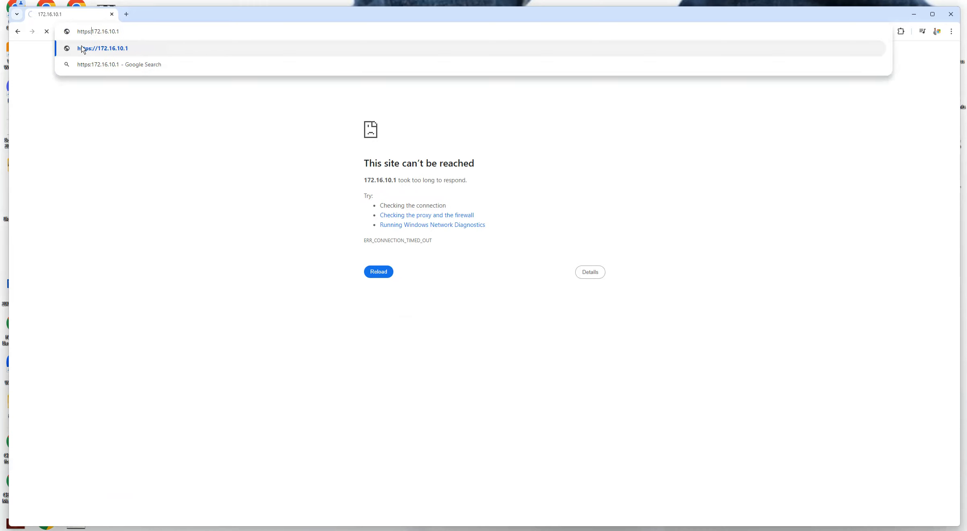
click(82, 49)
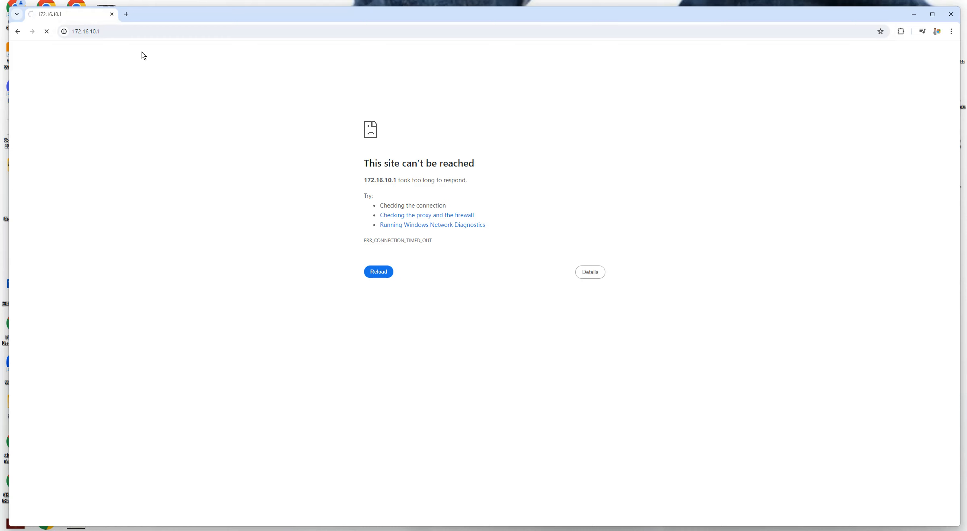
Bypass the certificate warning, sign in as admin, and postpone the file system check
click(392, 277)
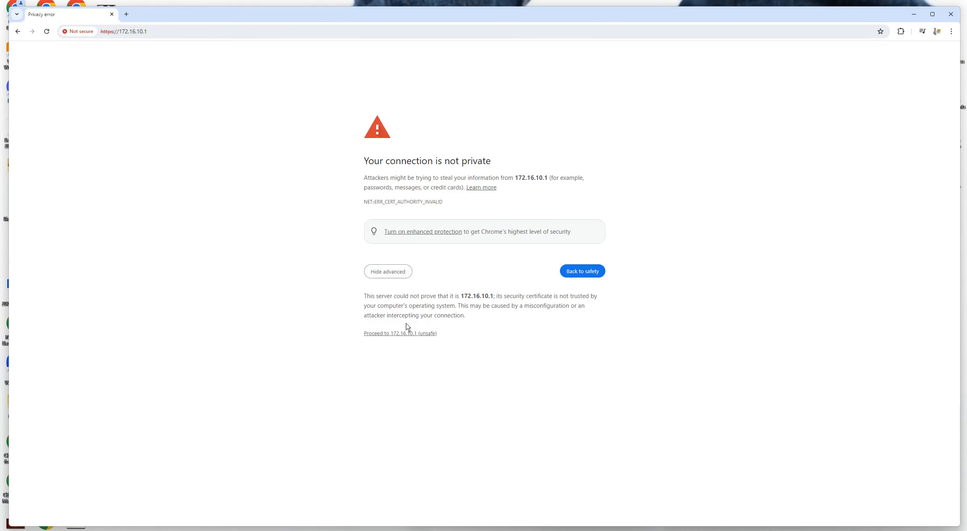
click(434, 335)
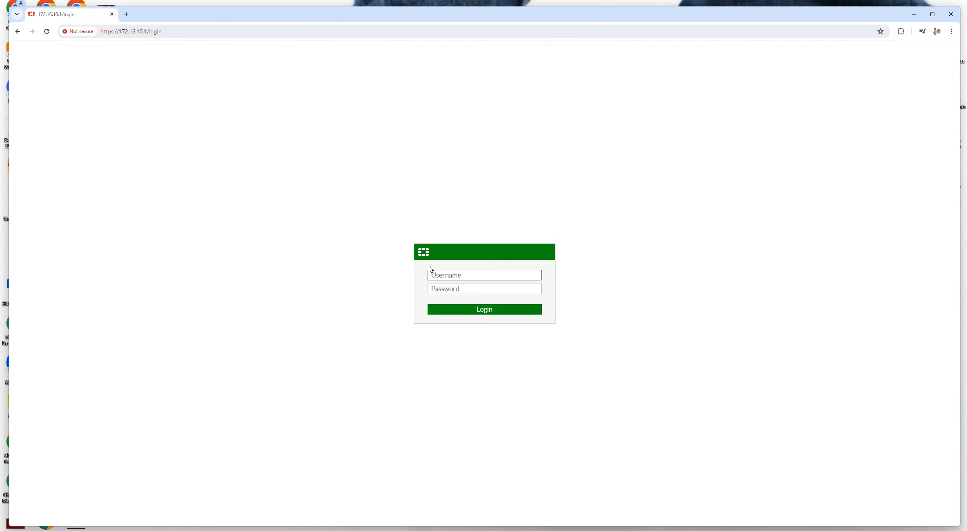
text(admin)
key(Tab)
text(********)
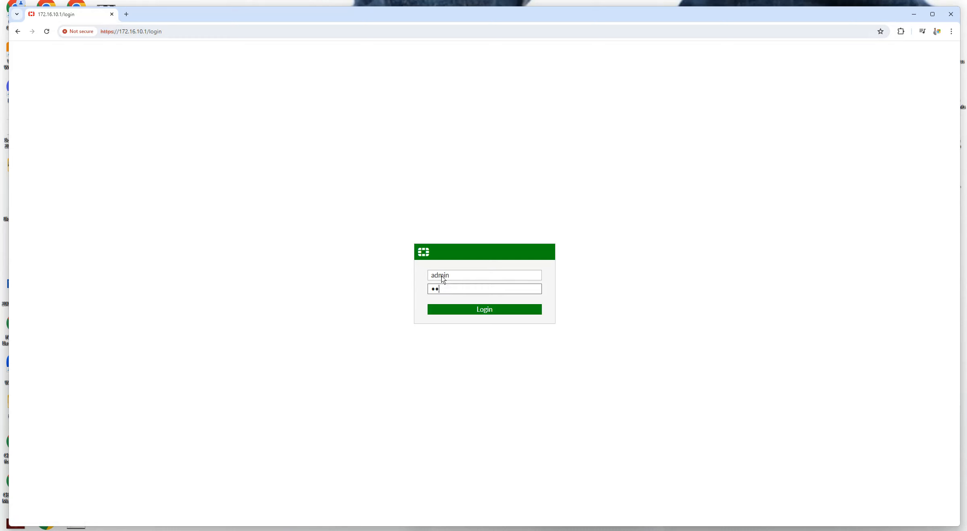
key(Return)
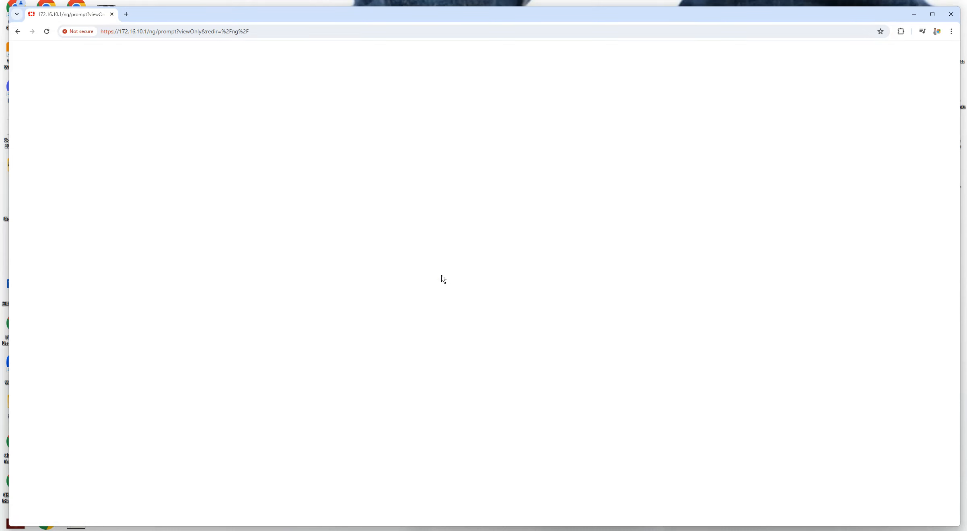
click(520, 325)
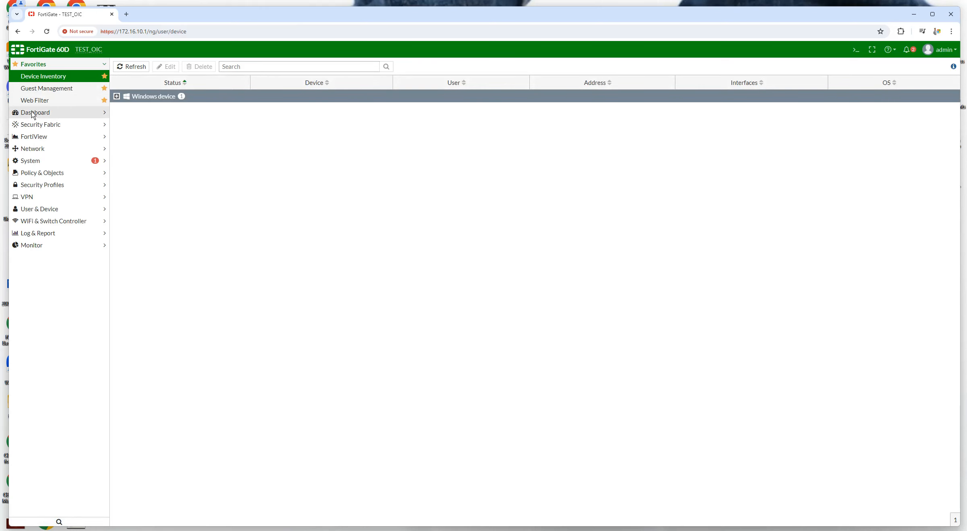
Show the FortiGate Main dashboard, then open a new browser tab
click(33, 114)
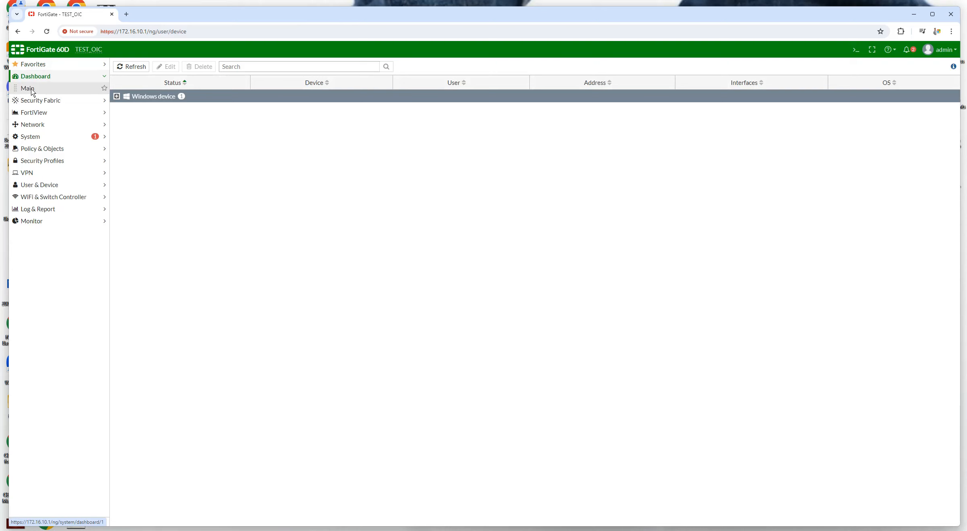
click(29, 91)
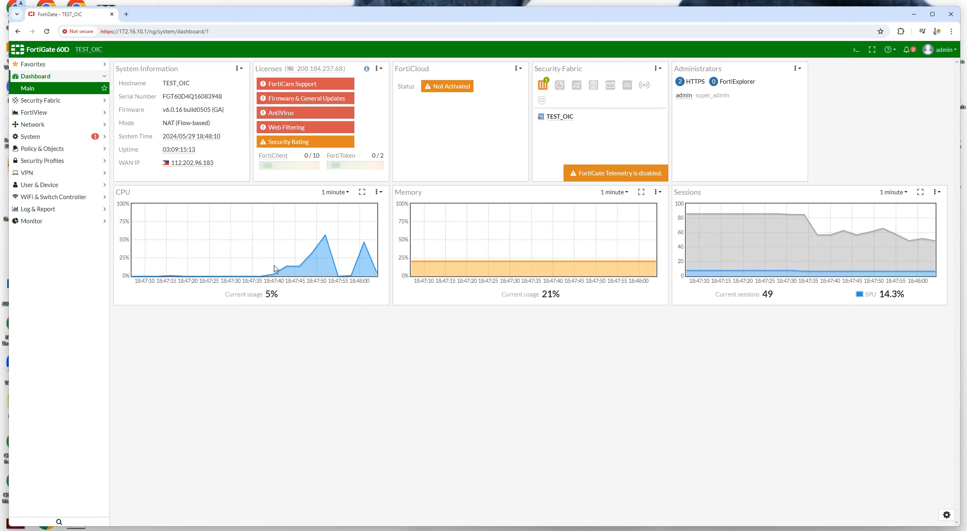
click(126, 14)
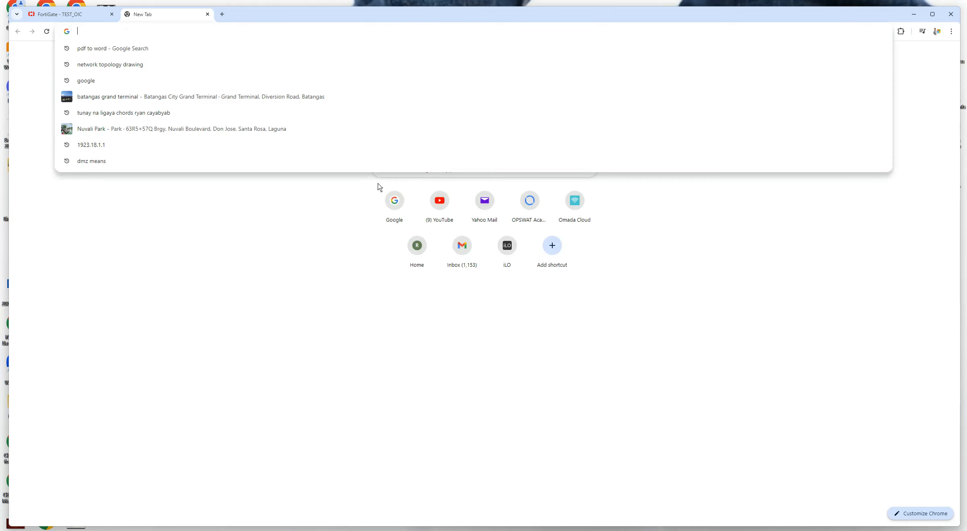
Load google.com from the shortcut tile, then retry it in another new tab
click(393, 201)
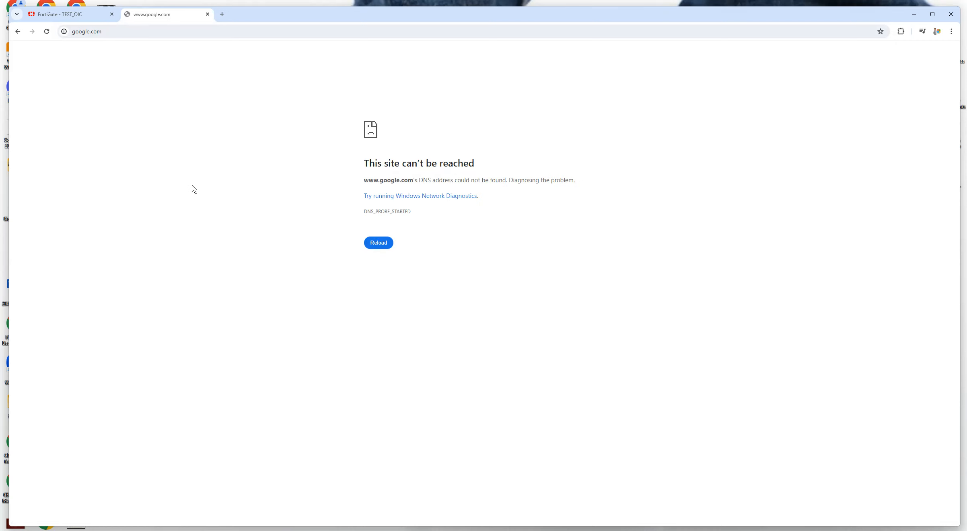
click(221, 15)
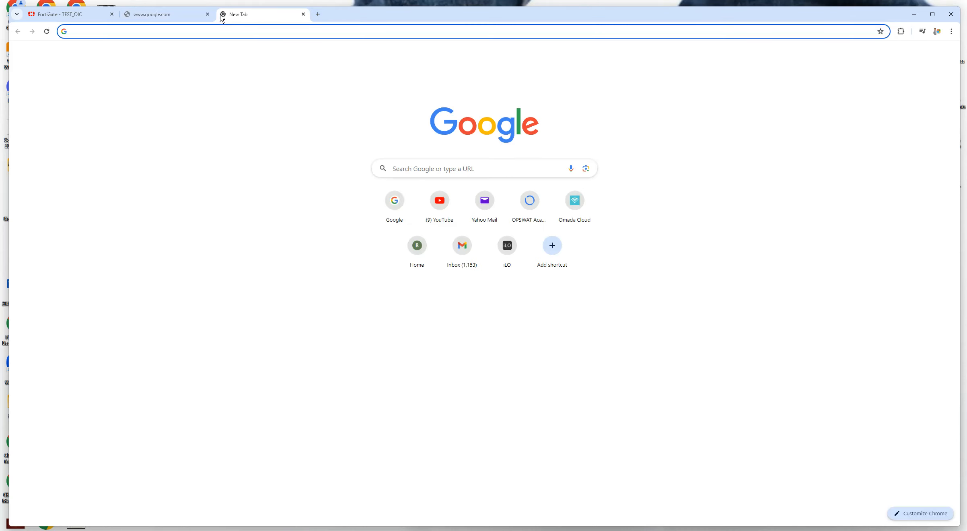
click(390, 206)
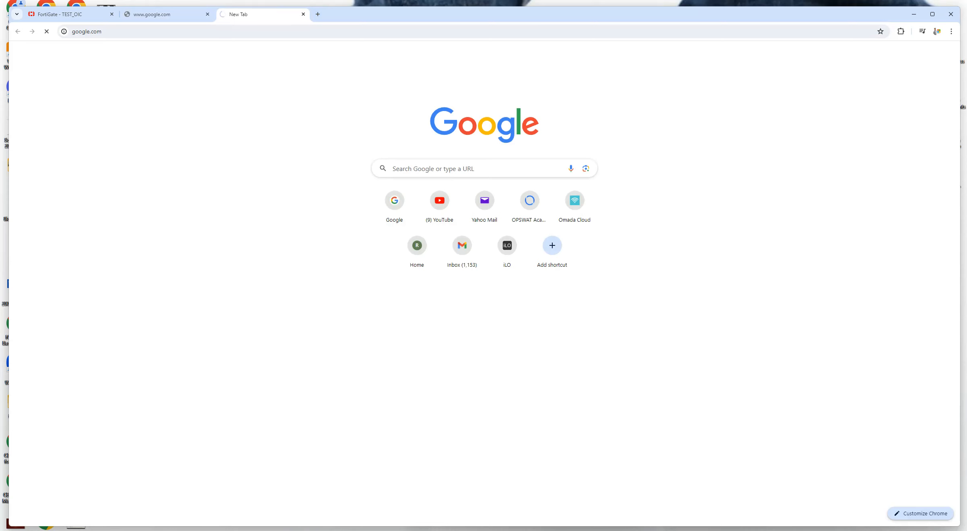
key(super+r)
Run 'control' and navigate to Network and Internet's Network and Sharing Centre
text(contrl)
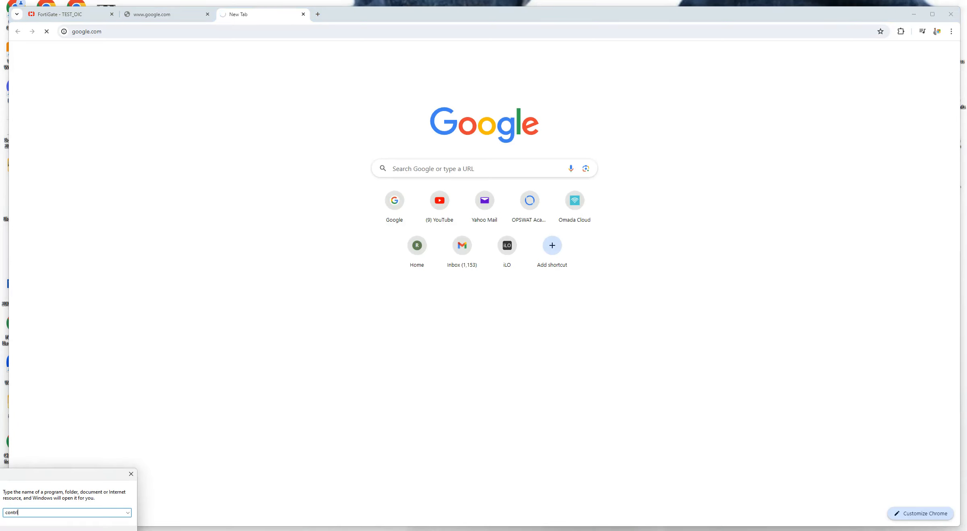
key(BackSpace)
text(o)
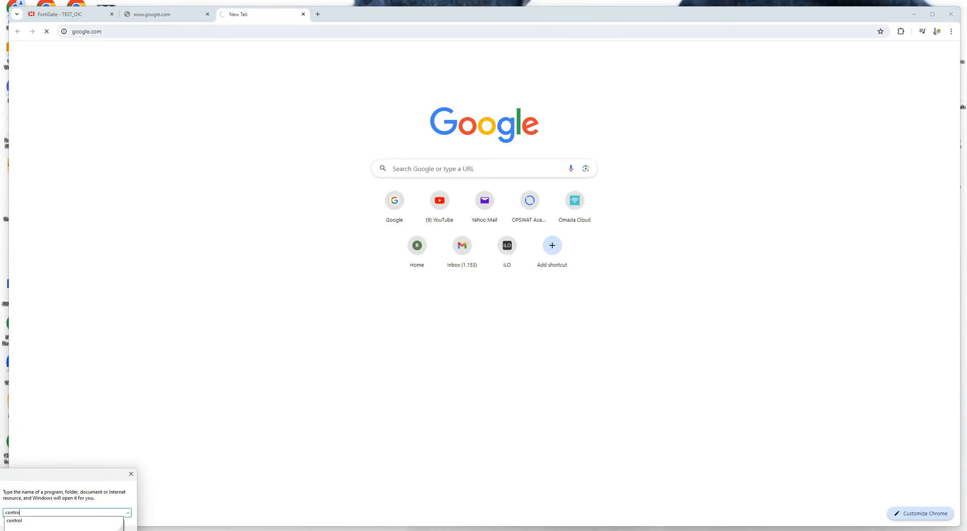
text(gl)
key(Return)
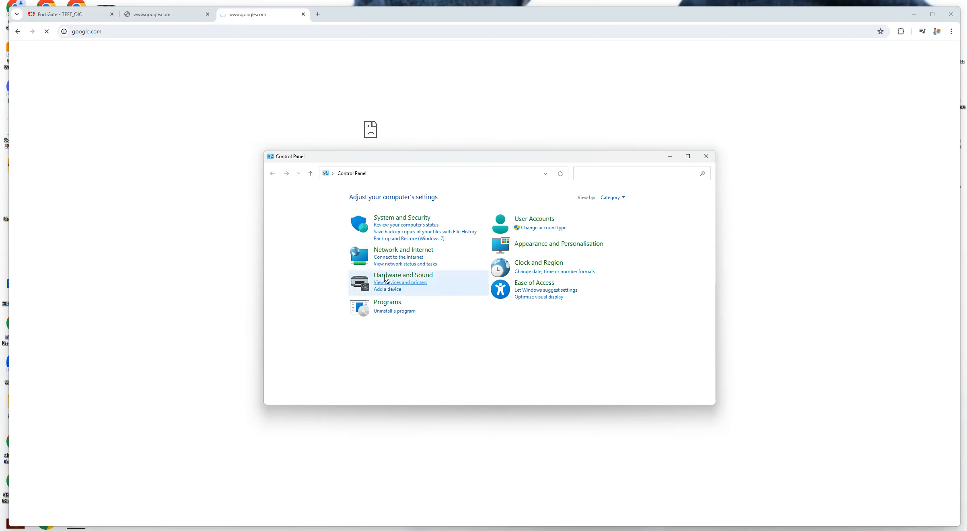
click(386, 249)
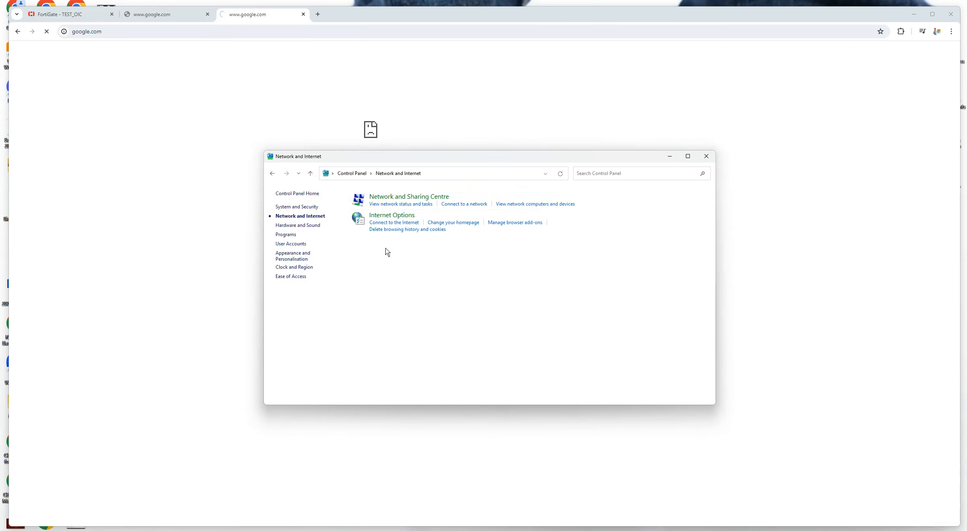
click(384, 197)
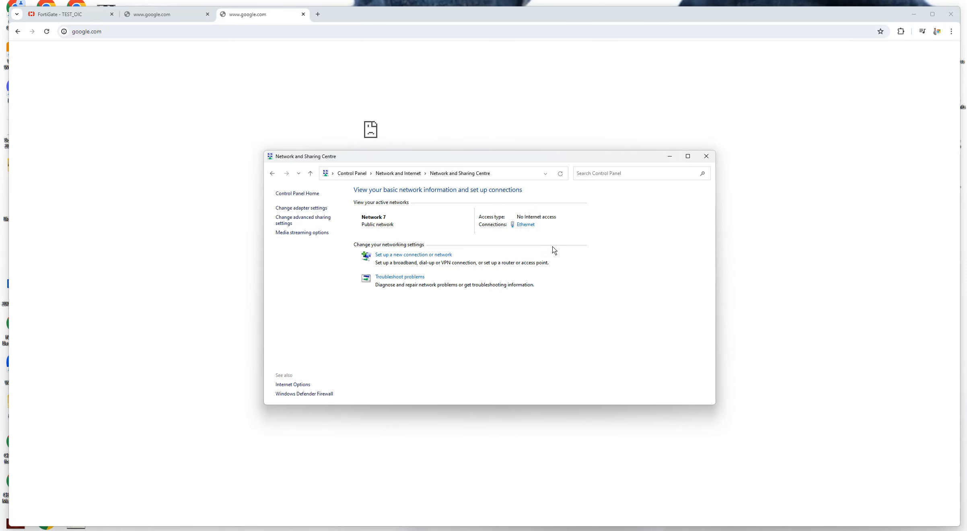
Review the Ethernet connection's details, then close its dialogs and Network and Sharing Centre
click(526, 225)
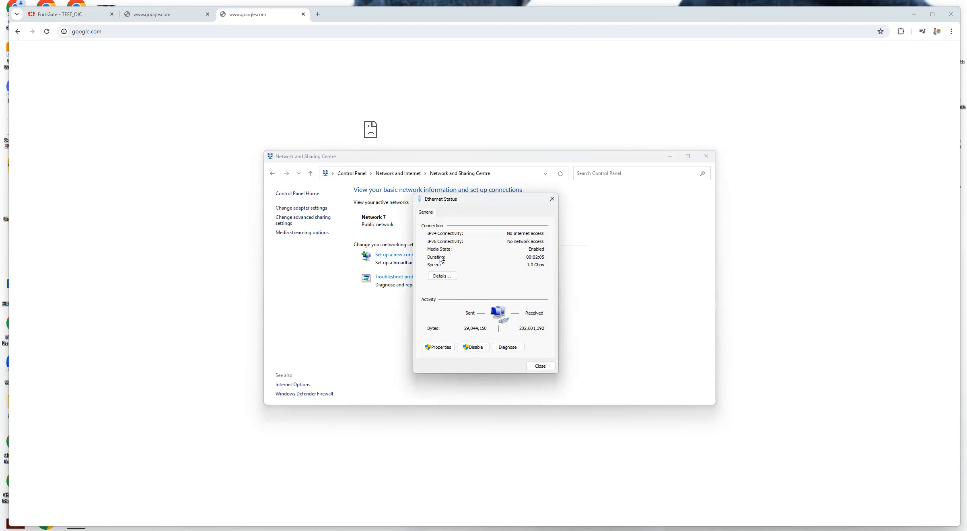
click(443, 276)
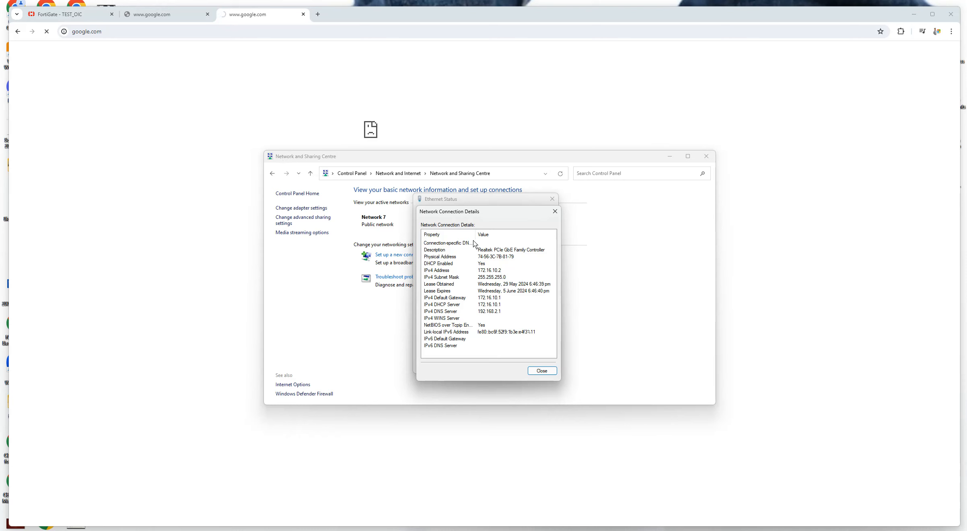
click(555, 210)
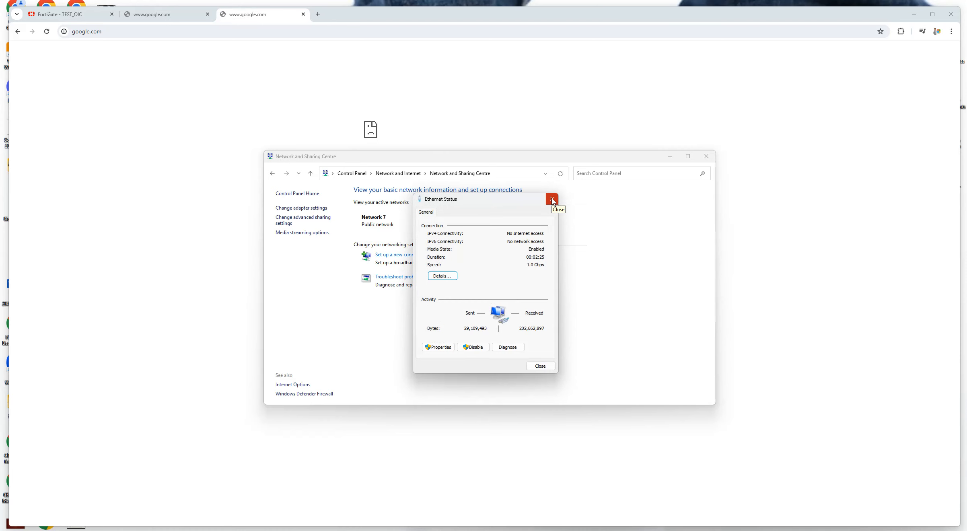
click(551, 198)
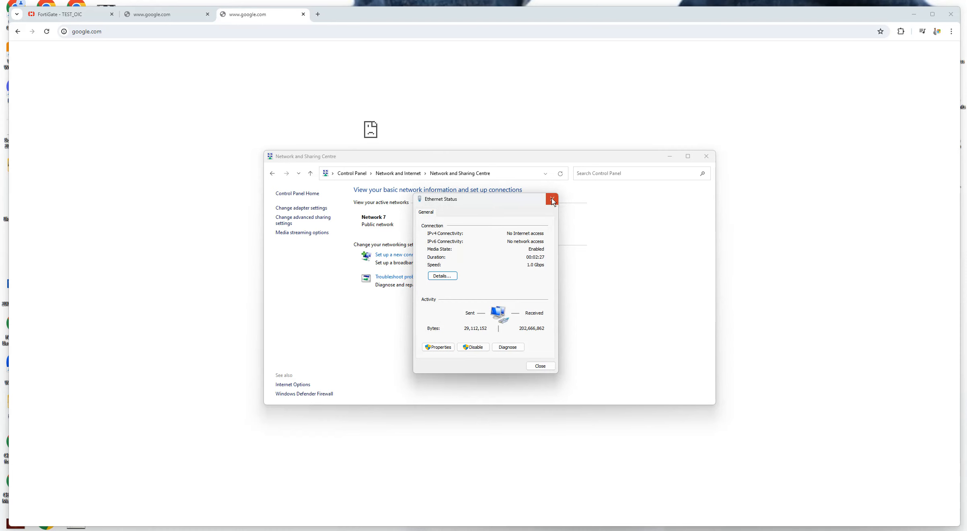
click(707, 156)
Retry google.com, then open the FortiGate Policy & Objects > IPv4 Policy list
key(ctrl+a)
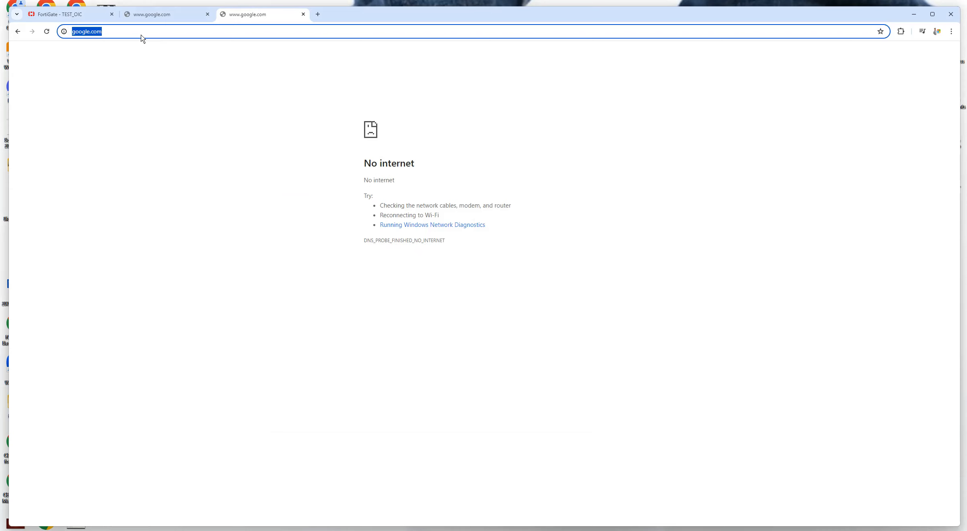
key(Return)
click(74, 16)
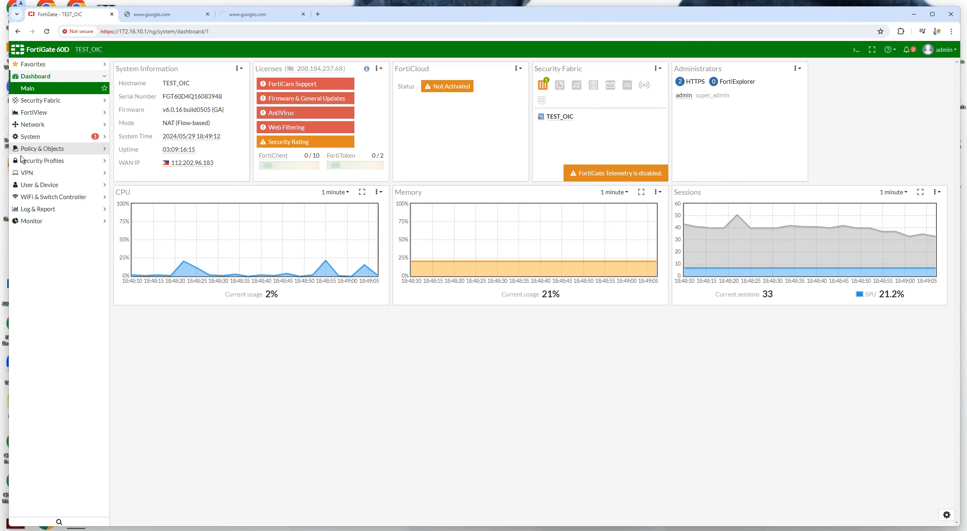
click(37, 149)
click(36, 151)
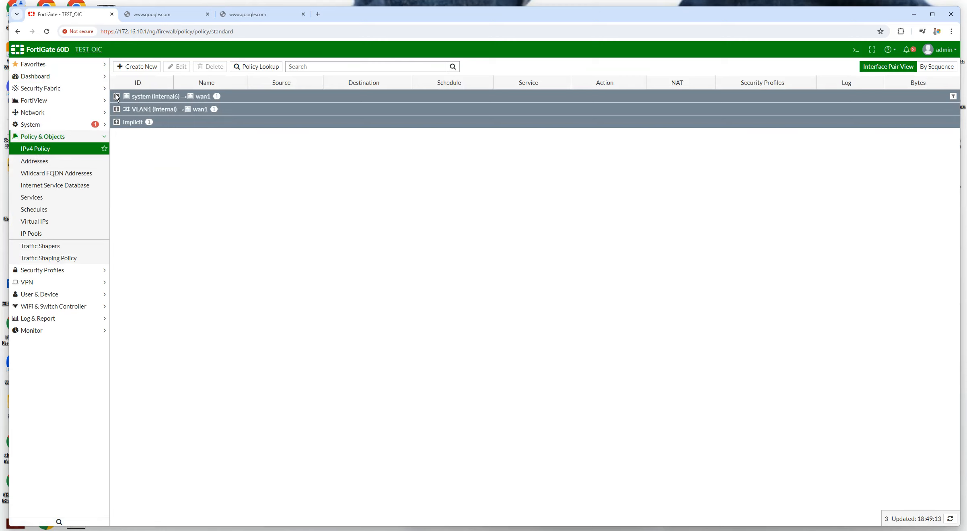
Expand the internal6→wan1 and VLAN1→wan1 policy groups
click(136, 99)
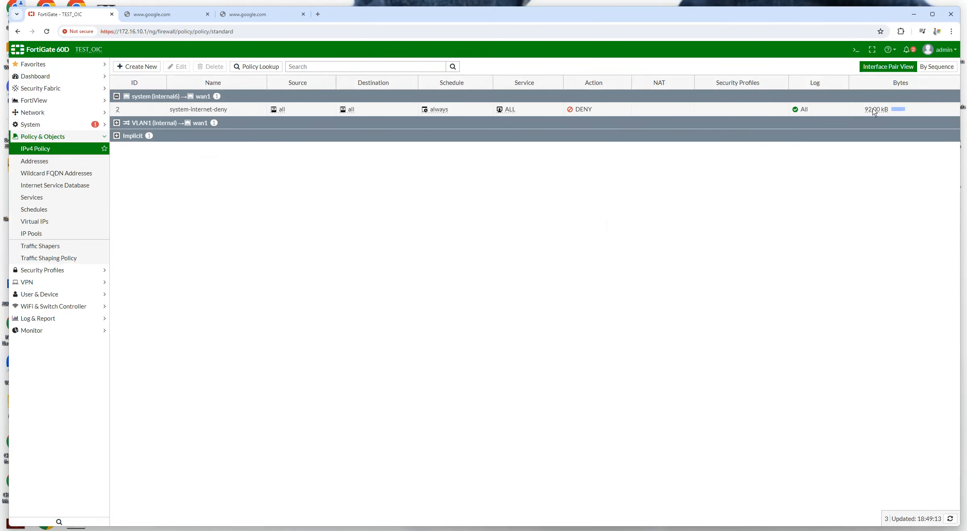
mouse_move(875, 114)
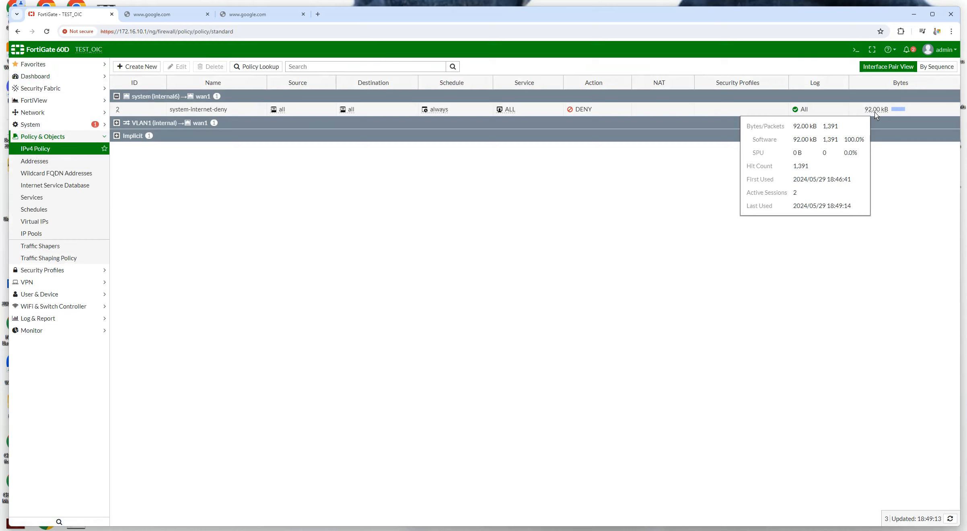
click(116, 122)
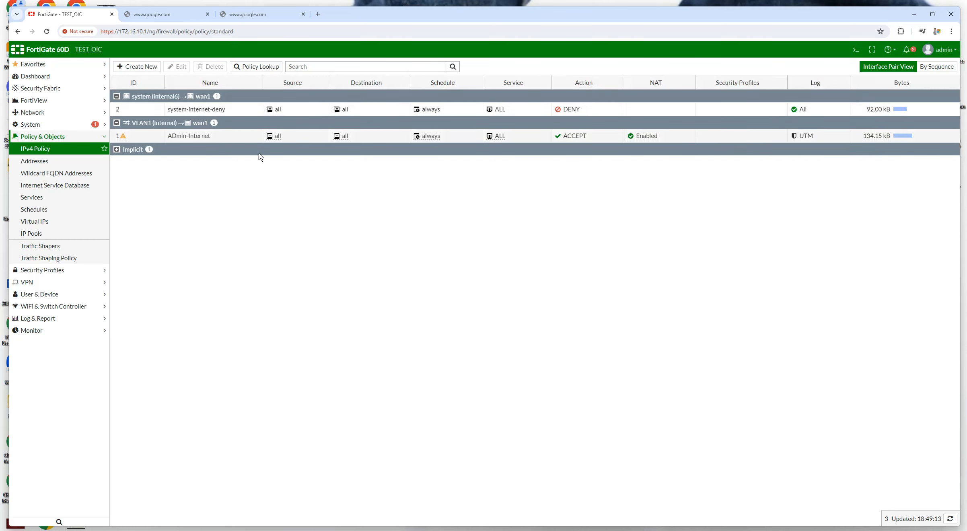
click(160, 96)
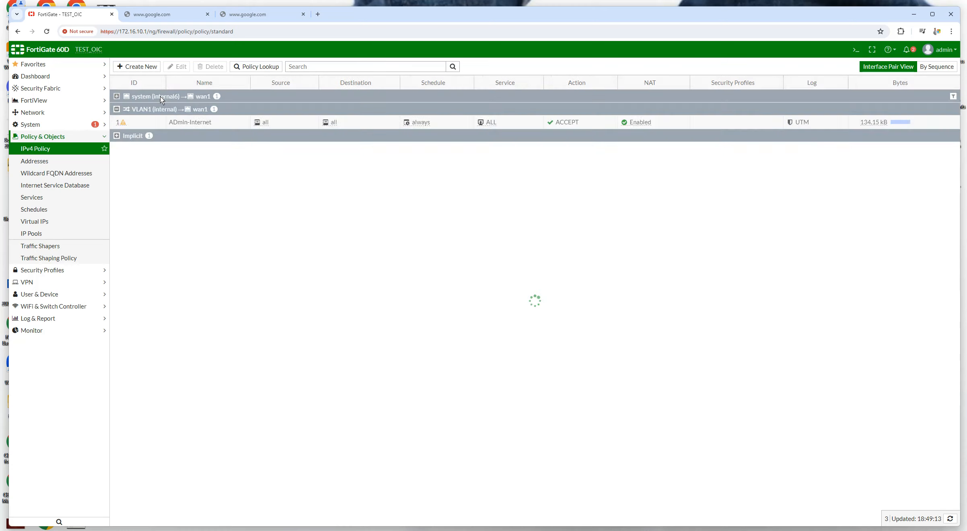
click(121, 97)
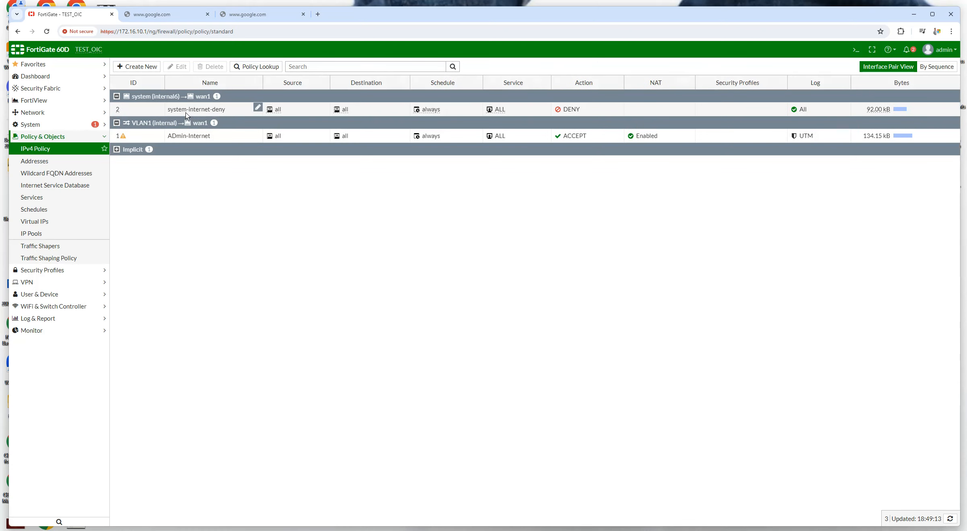
Edit system-internet-deny to use Action ACCEPT with NAT enabled, and save it
double_click(192, 113)
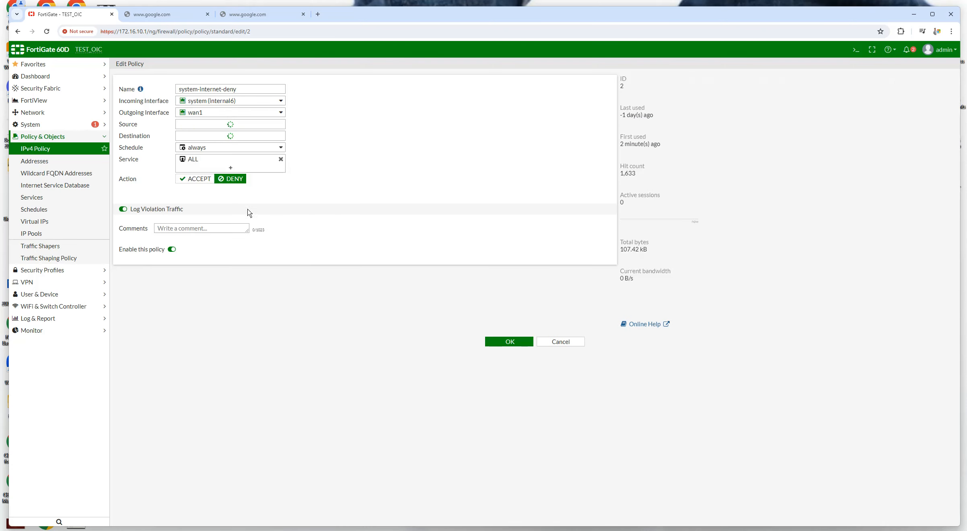
click(198, 195)
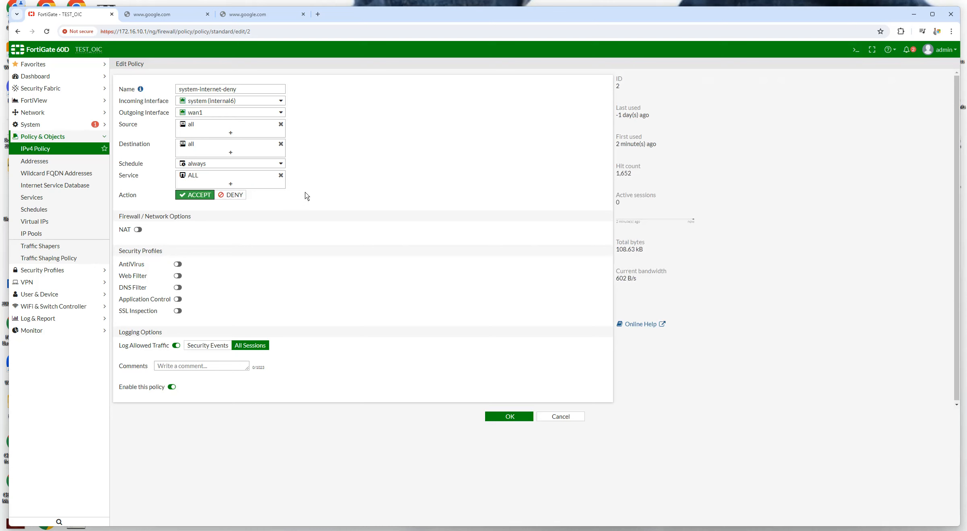
click(138, 230)
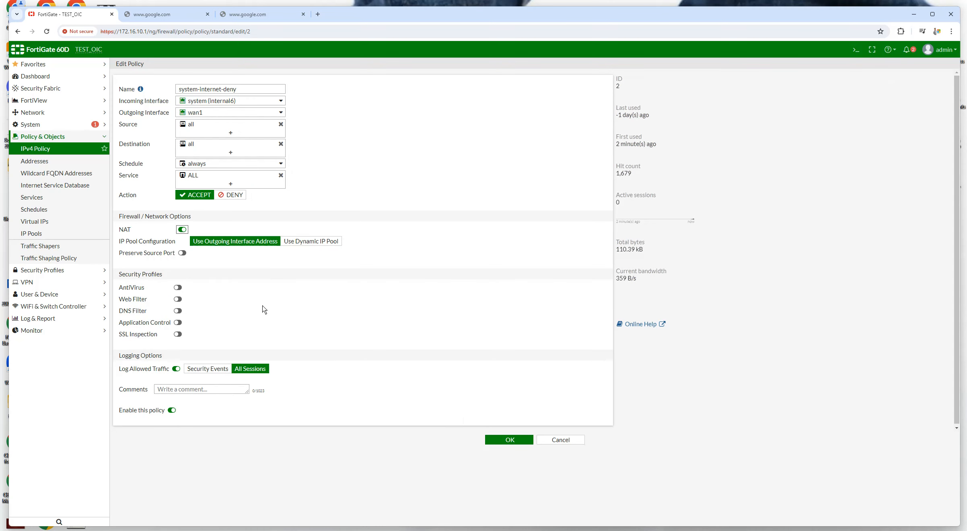
click(511, 440)
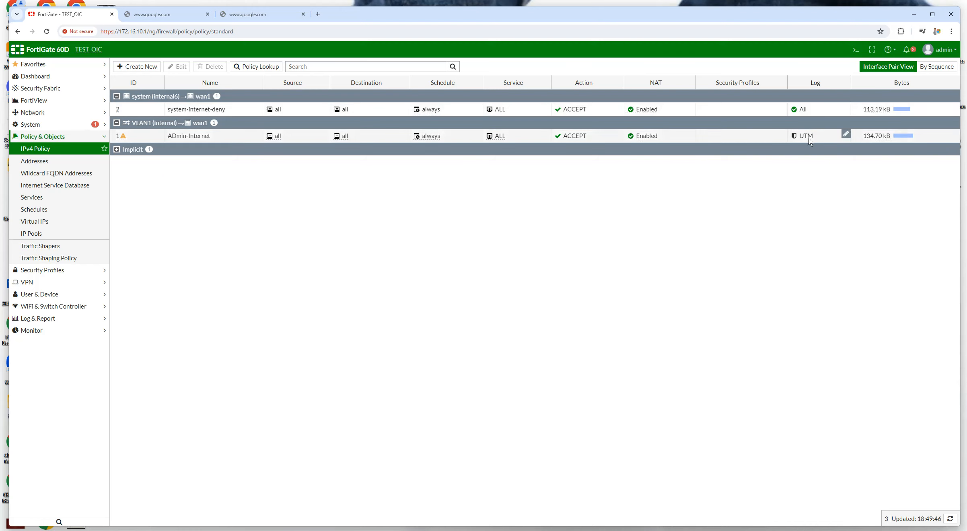
Switch system-internet-deny's logging to UTM and apply the change
click(846, 109)
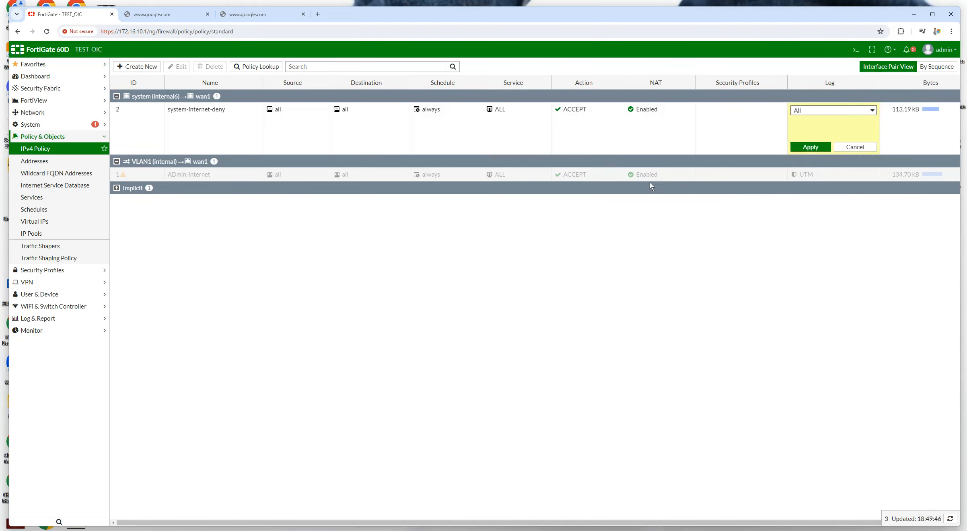
click(833, 111)
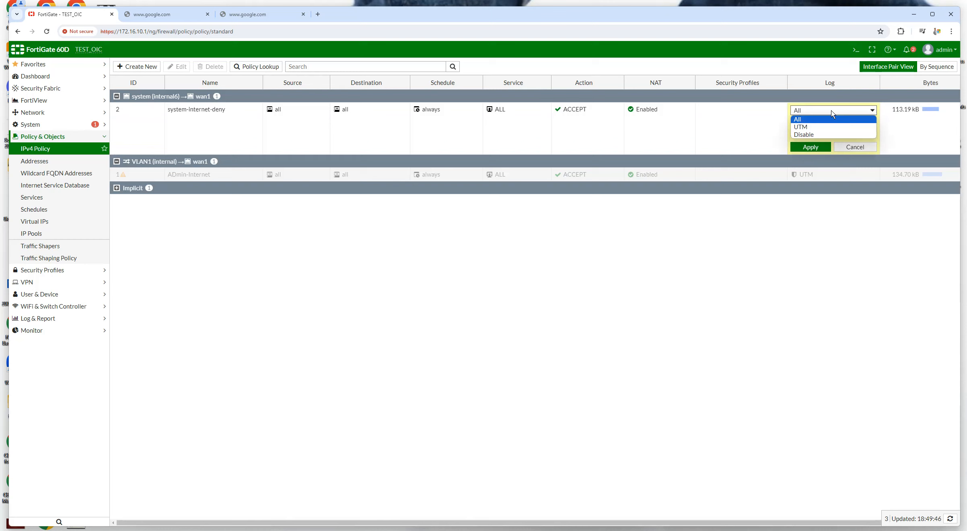
click(817, 127)
click(810, 147)
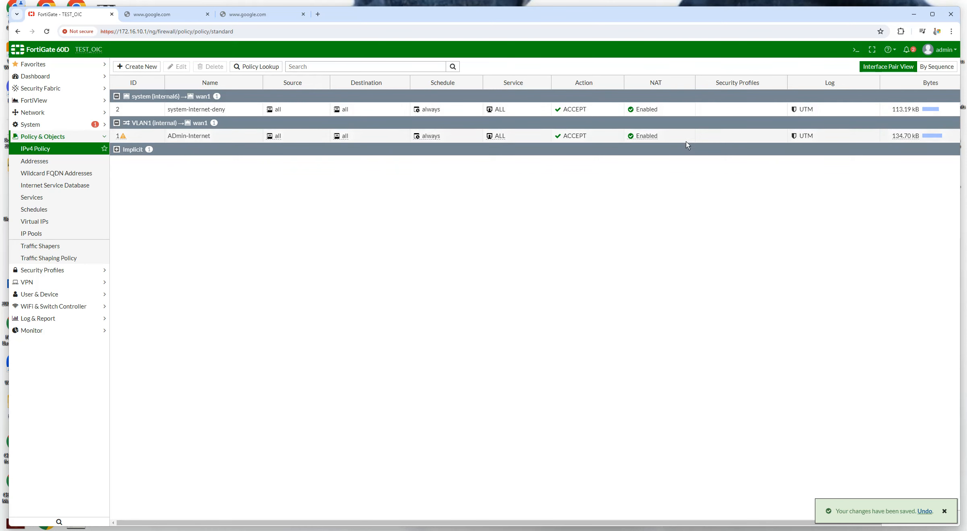
click(944, 512)
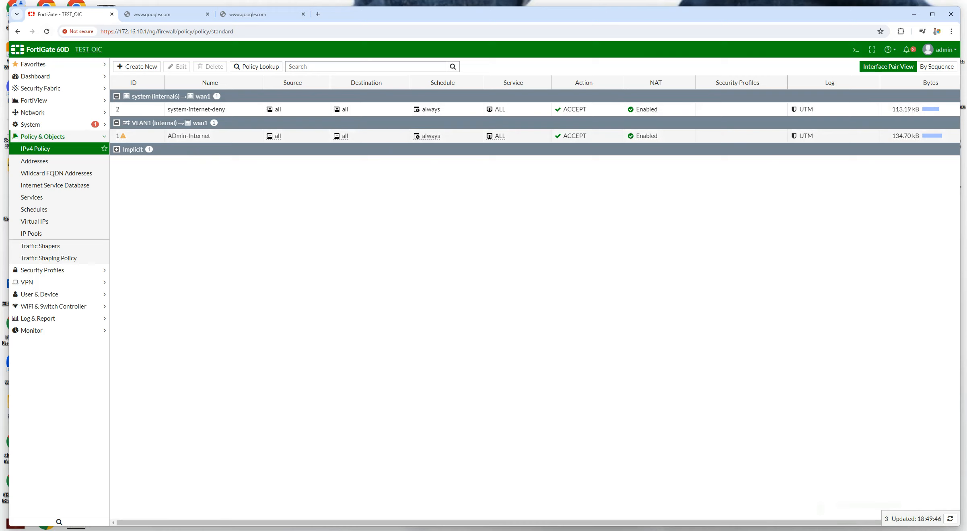
click(163, 14)
click(160, 36)
Reload google.com in the second and third tabs, then return to the FortiGate policy list
key(Return)
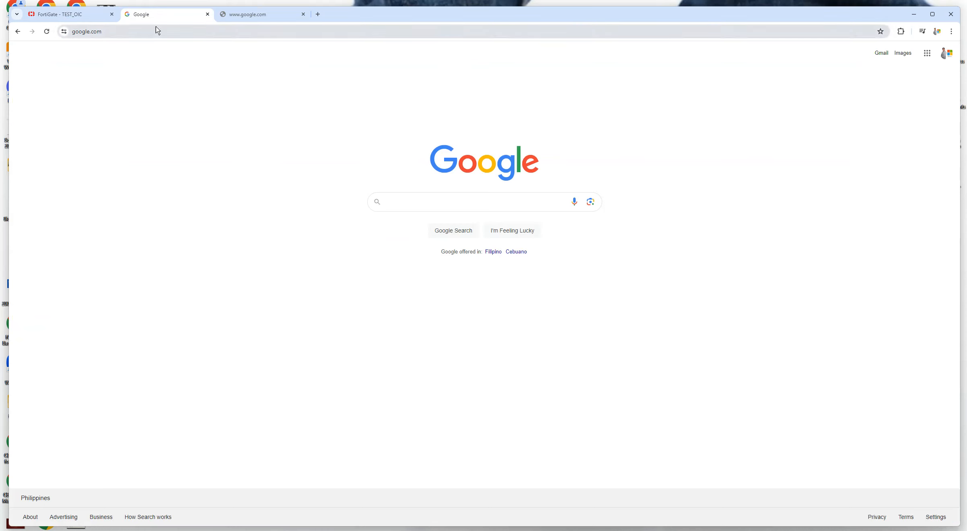
click(153, 32)
double_click(157, 37)
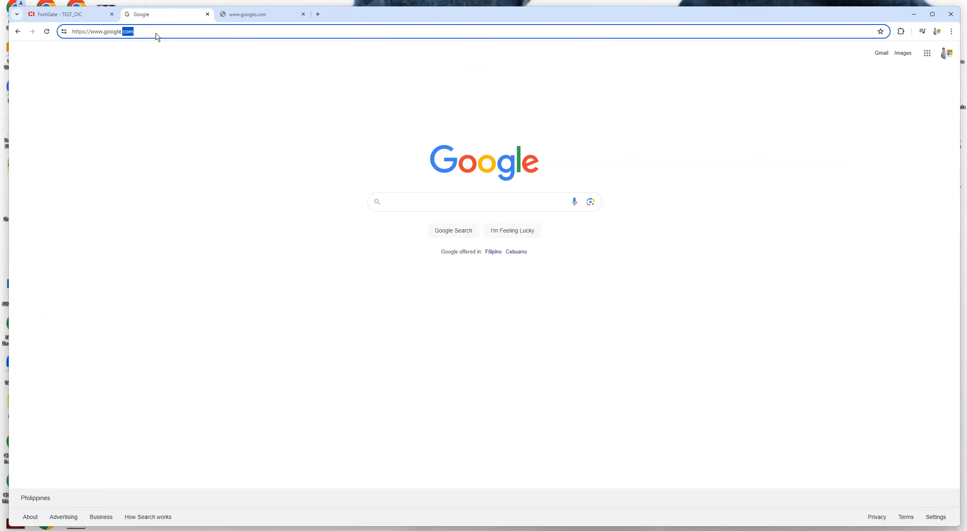
click(241, 14)
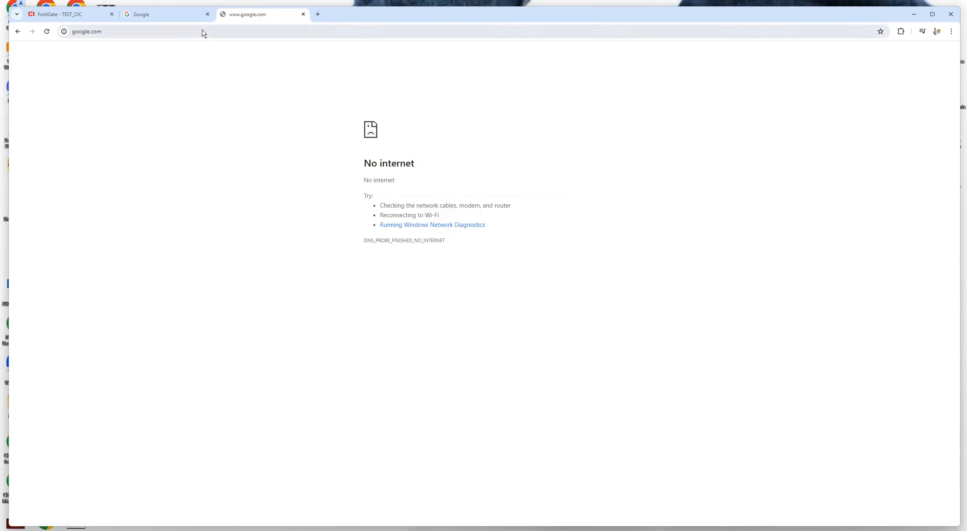
click(196, 35)
key(Return)
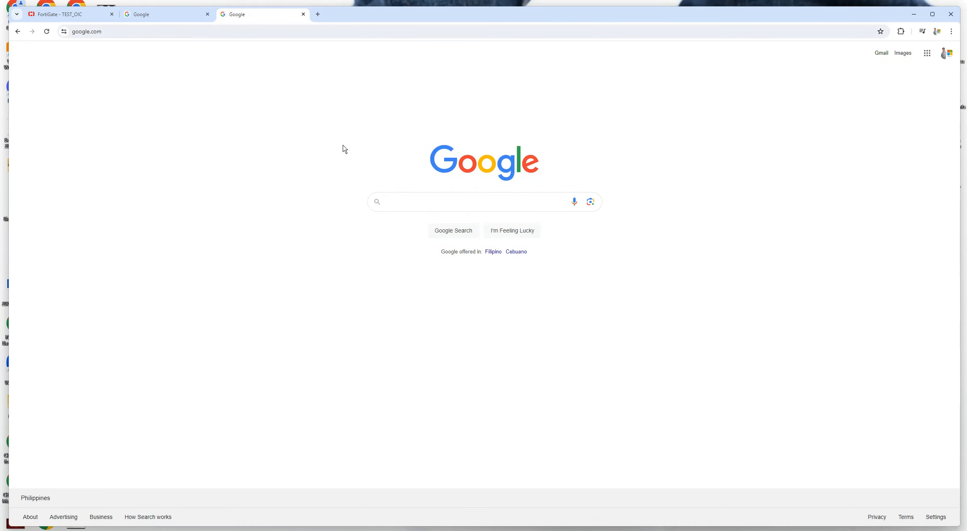
click(74, 14)
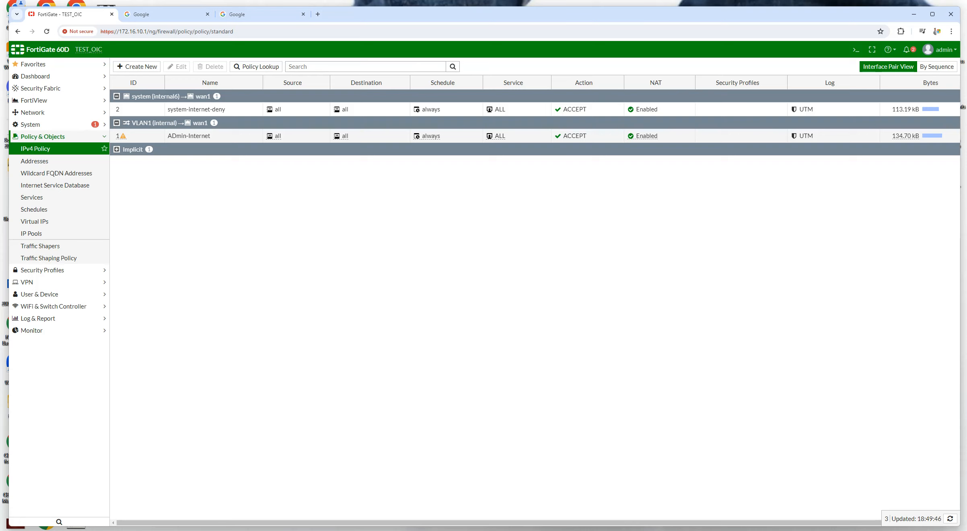
click(880, 530)
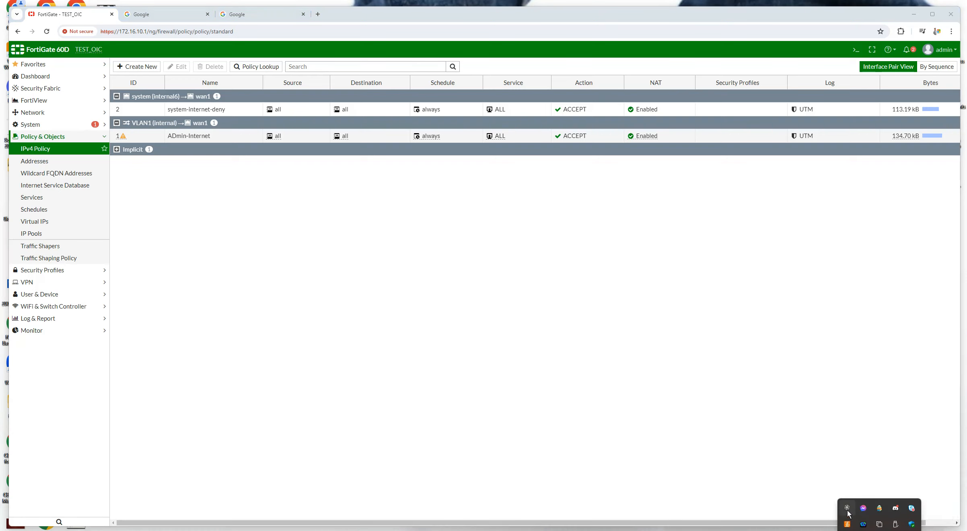